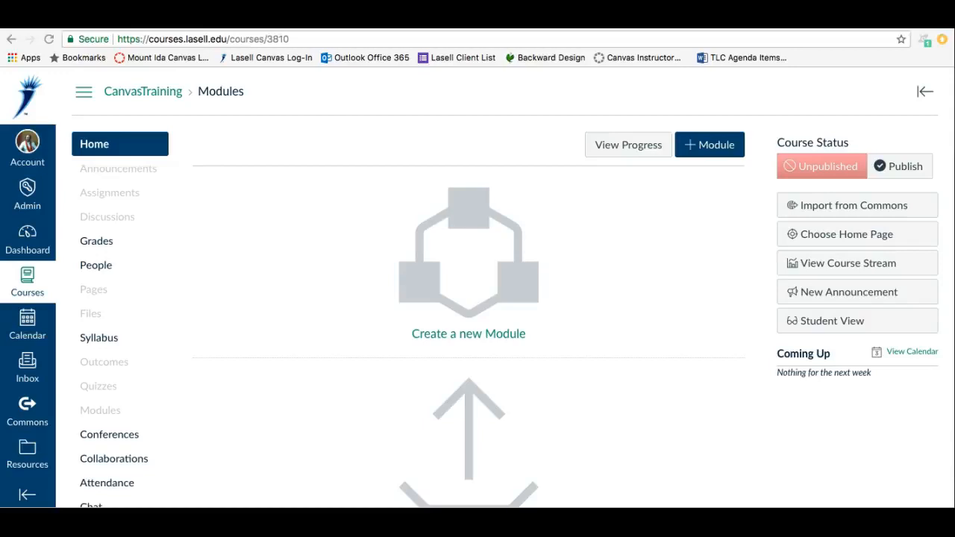
- Create a module named "Course Orientation: Start Reading Here!" and publish it
left_click(279, 405)
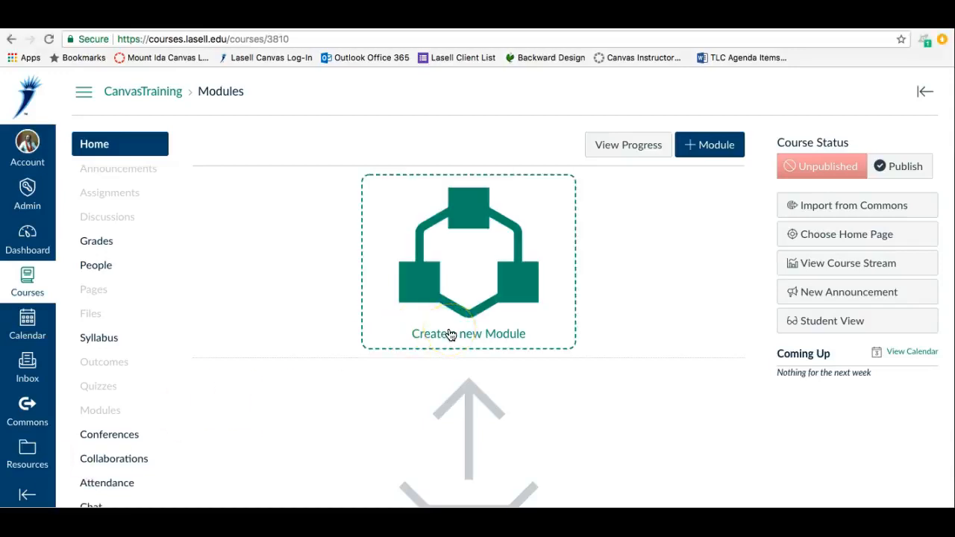
left_click(711, 157)
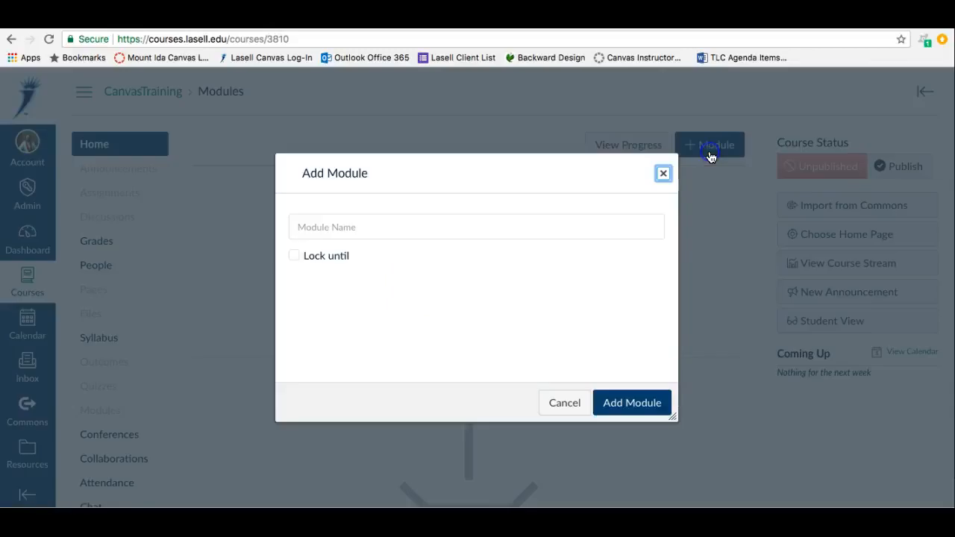
left_click(412, 240)
left_click(373, 227)
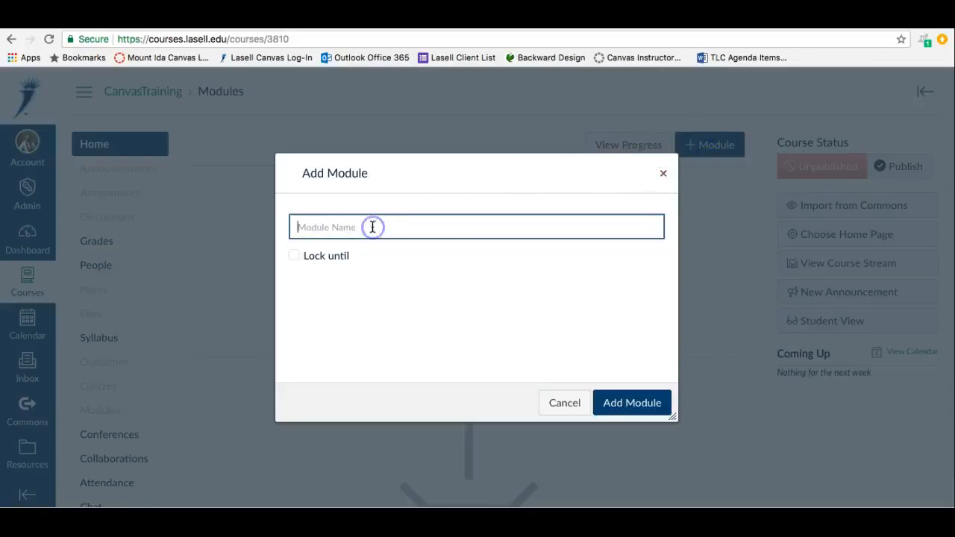
type("Course")
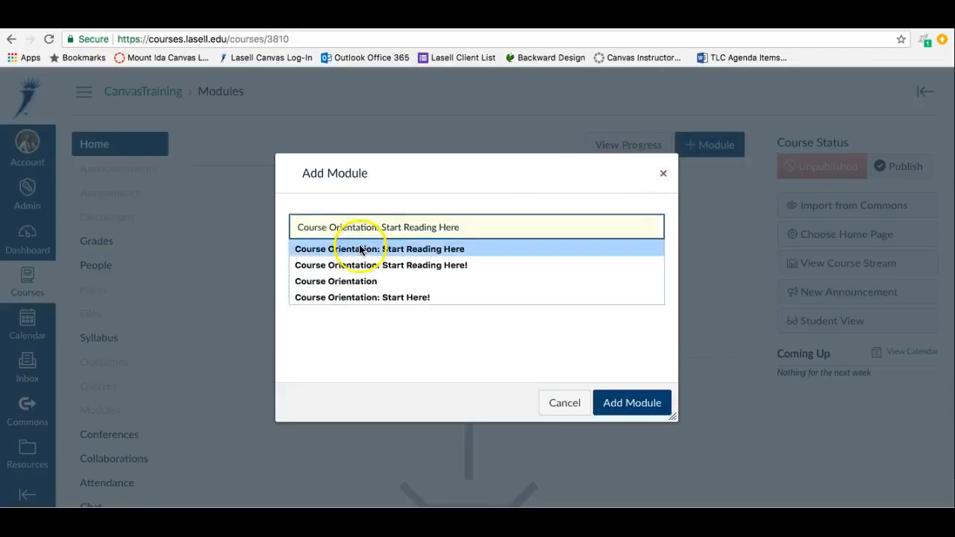
left_click(359, 247)
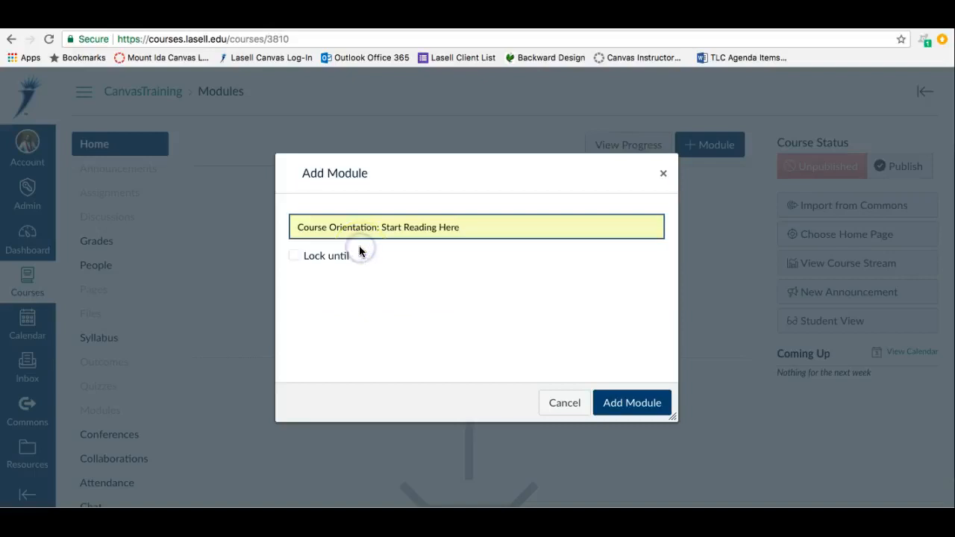
type("!")
left_click(629, 411)
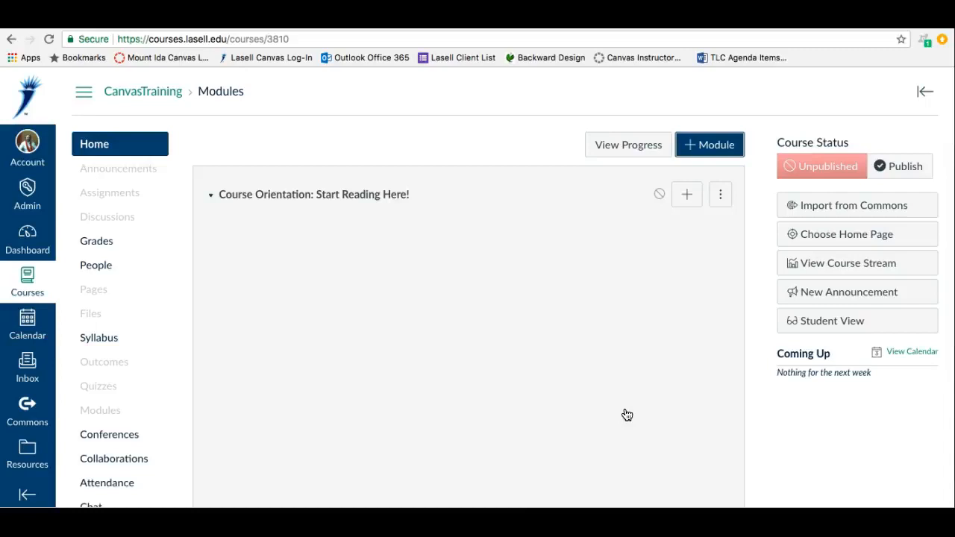
left_click(658, 194)
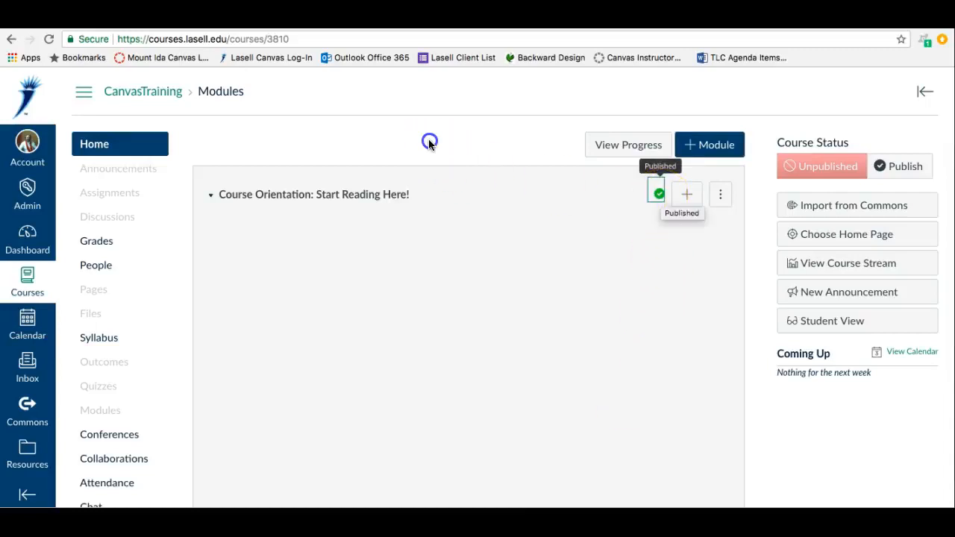
- Upload the OTLL Summer18 syllabus PDF from the Desktop as a new file item in the Course Orientation module
left_click(694, 195)
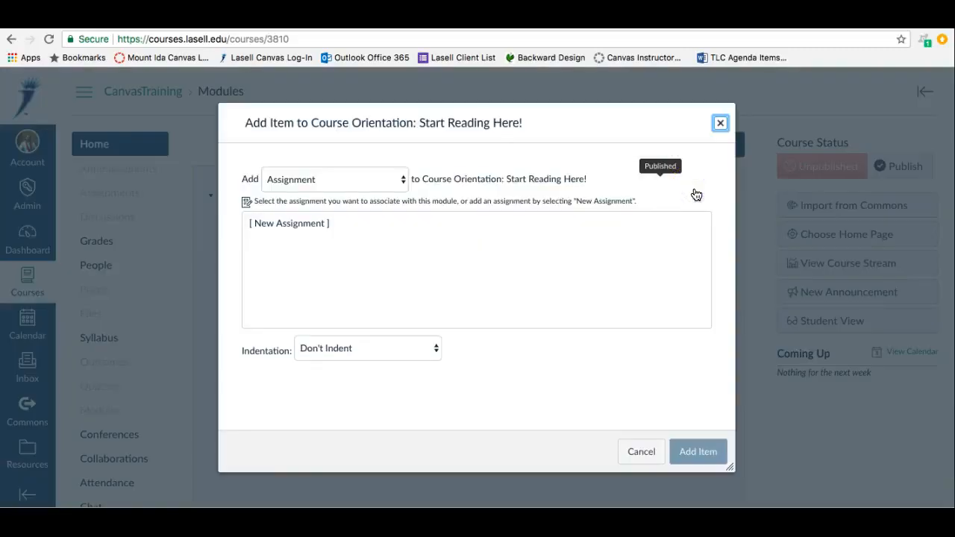
left_click(366, 183)
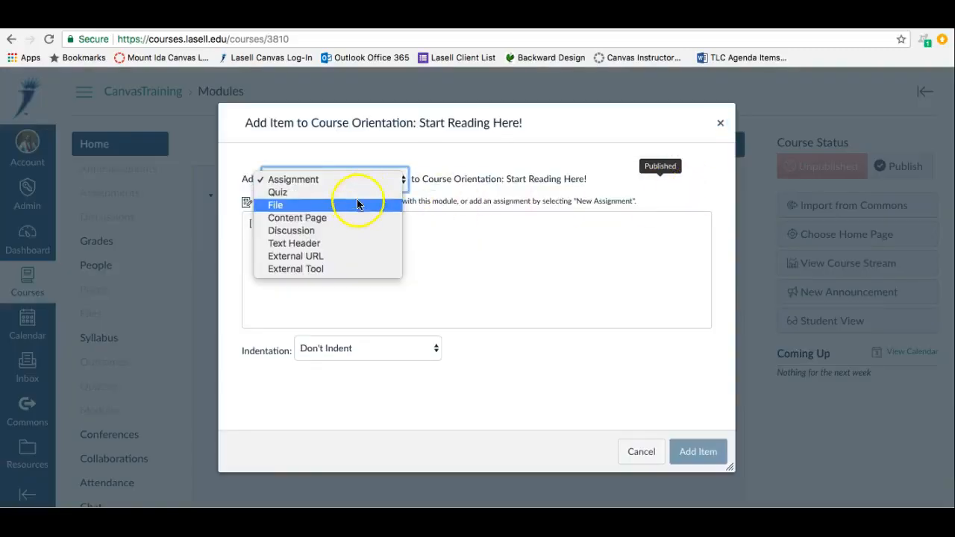
left_click(356, 205)
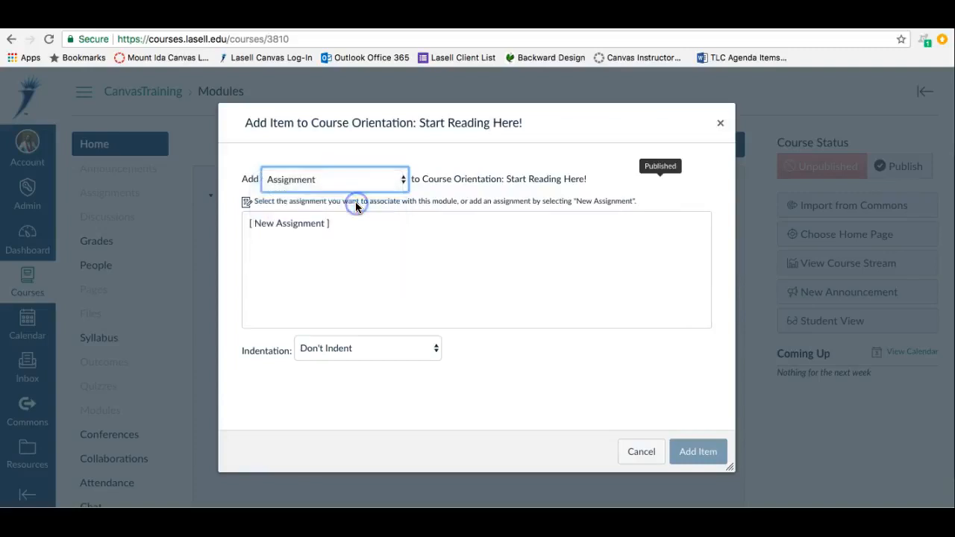
left_click(277, 223)
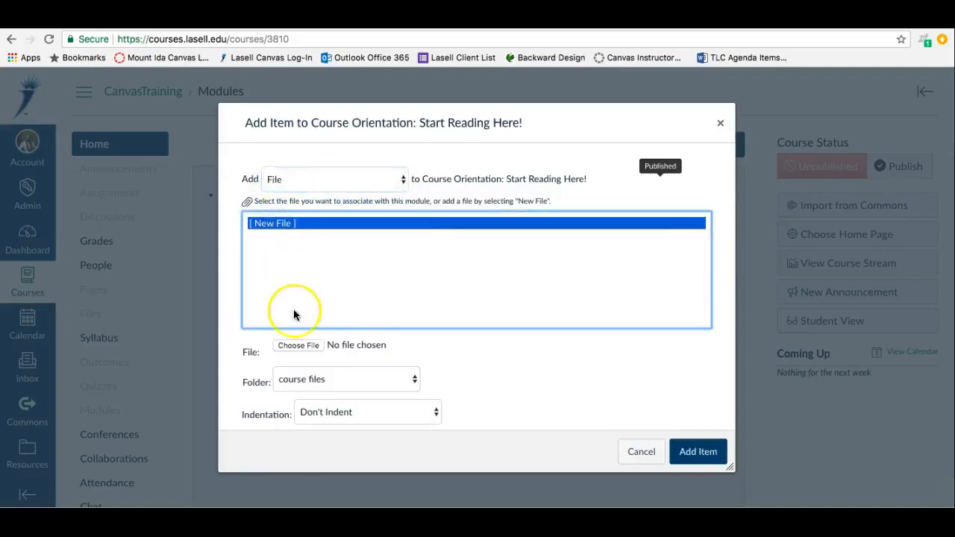
left_click(297, 344)
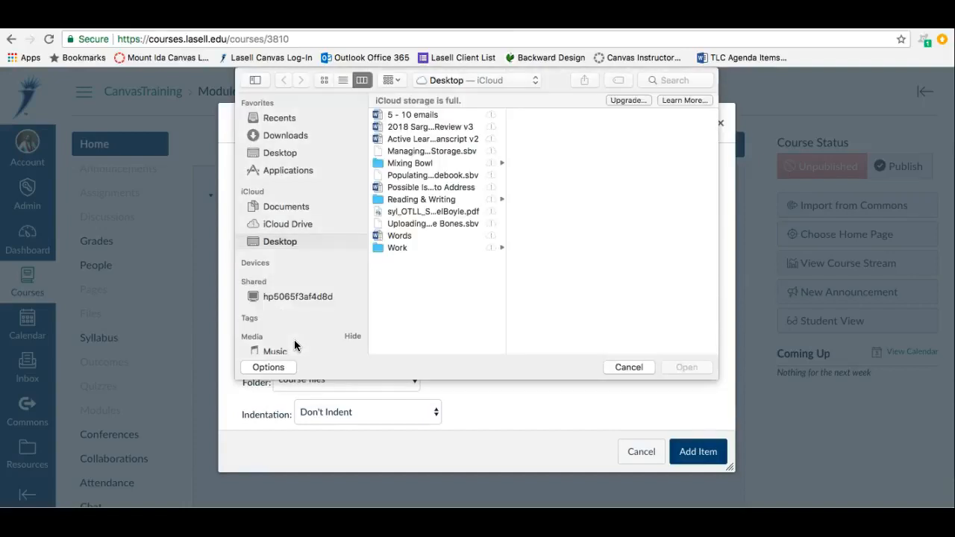
left_click(444, 211)
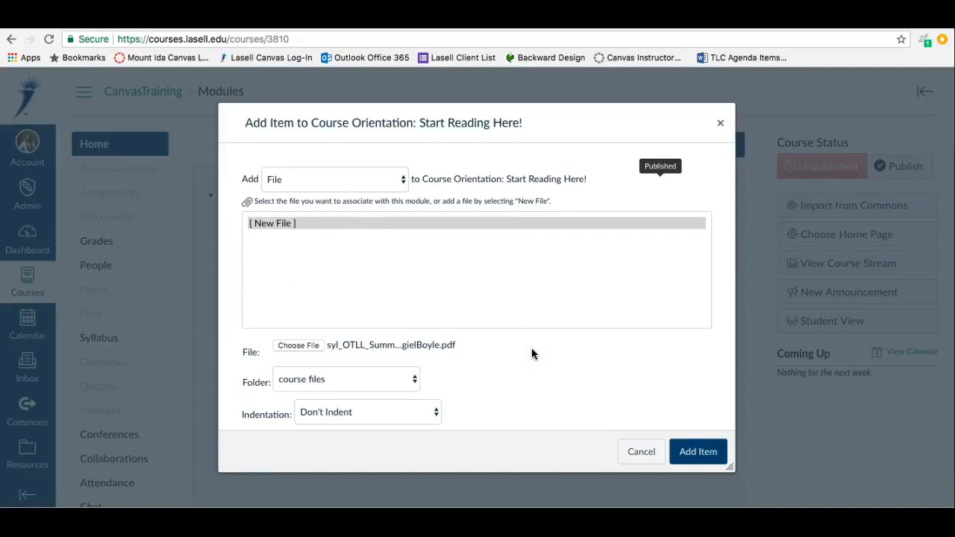
left_click(703, 452)
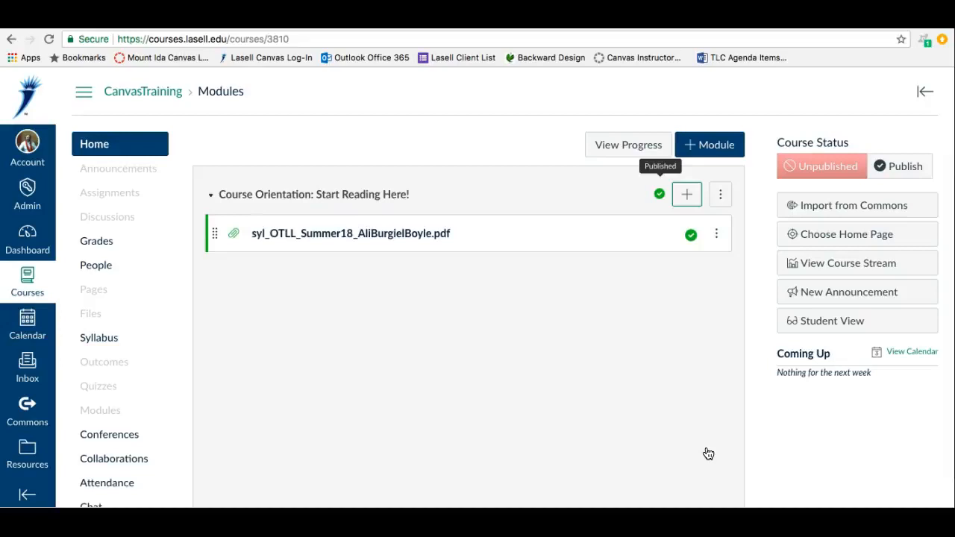
- Open the syllabus PDF from the module and examine its first page in full screen
left_click(366, 235)
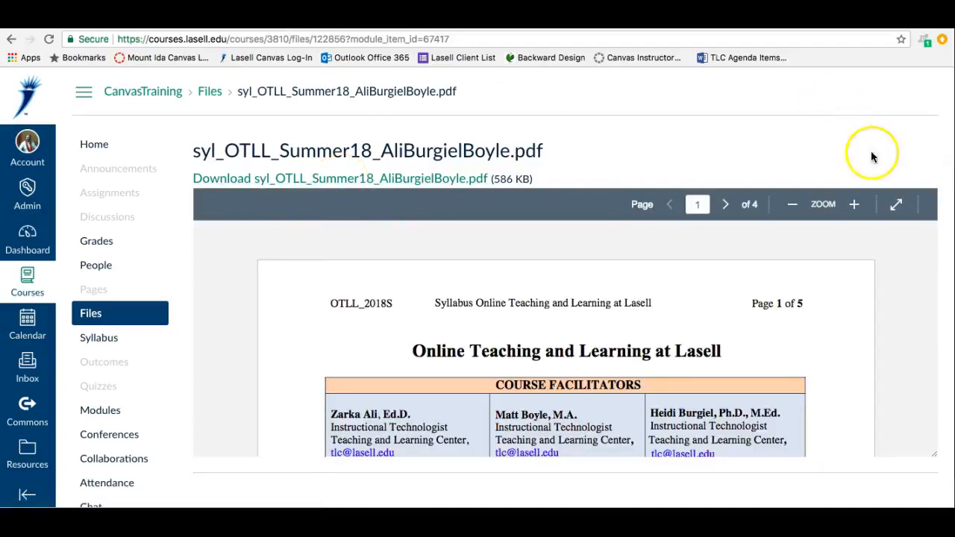
left_click(896, 207)
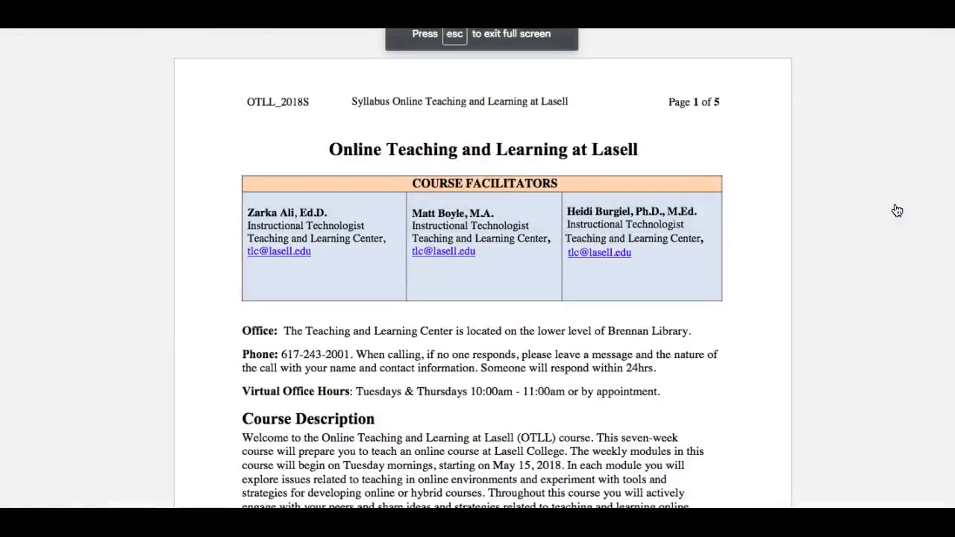
scroll(678, 266, "down", 10)
scroll(677, 267, "up", 5)
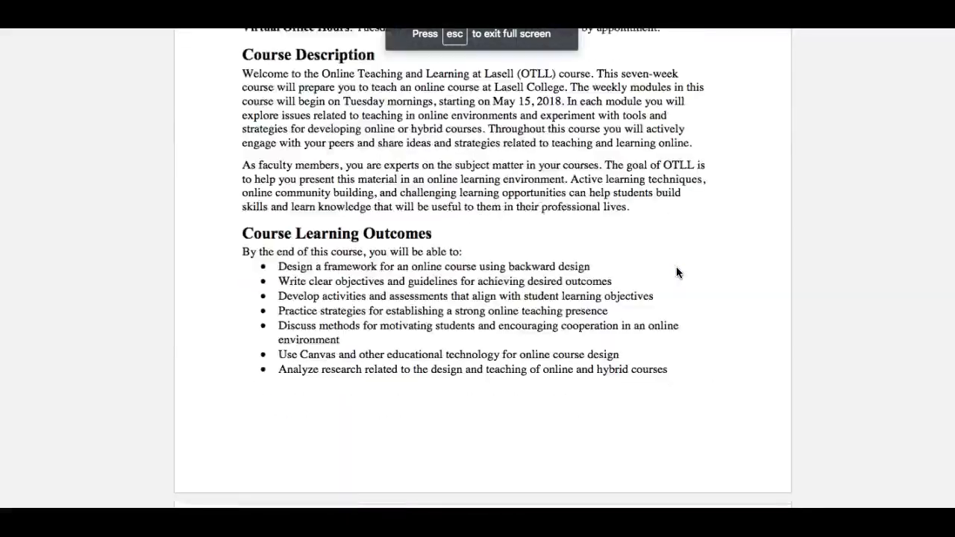
scroll(675, 272, "up", 4)
key("Escape")
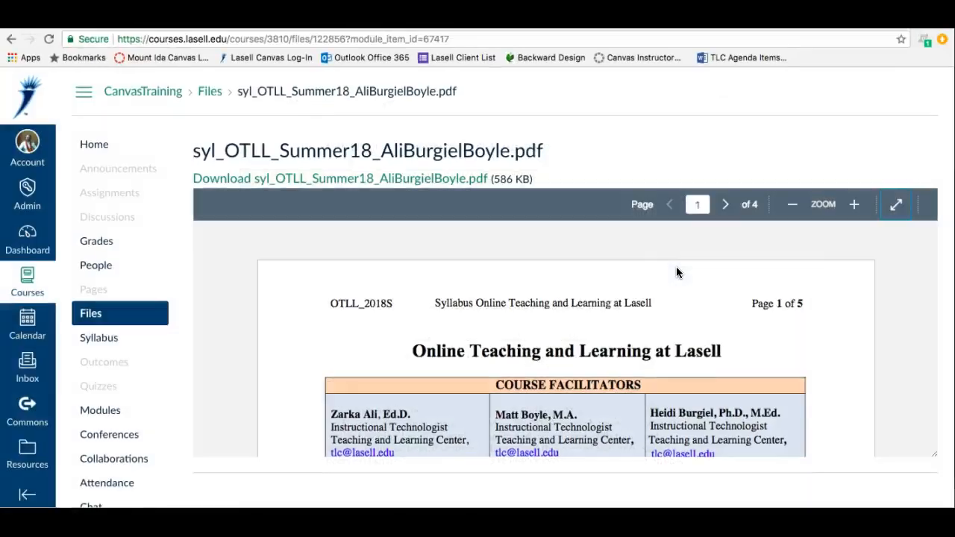
- Add a new discussion topic named "Q & A: Ask Questions Here" to the Course Orientation module and publish it
left_click(113, 415)
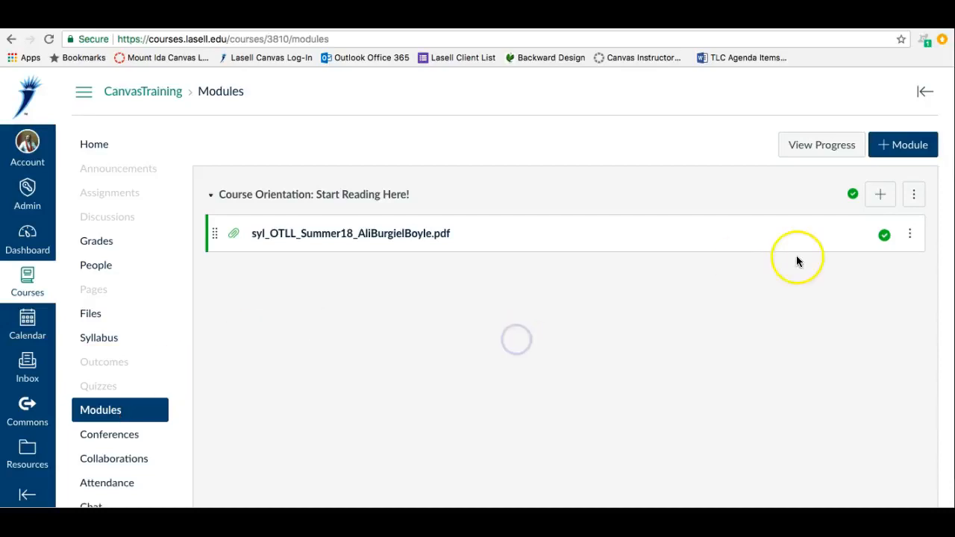
left_click(880, 194)
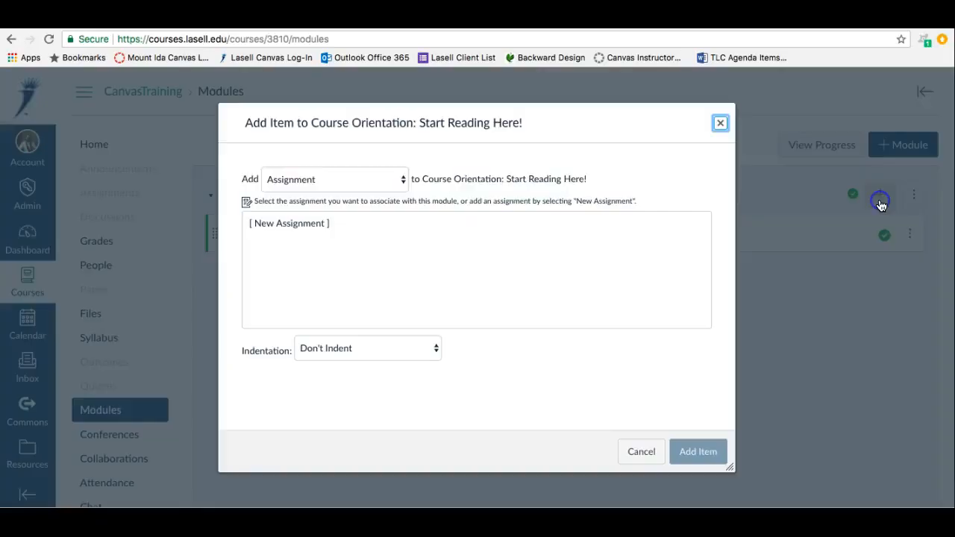
left_click(282, 179)
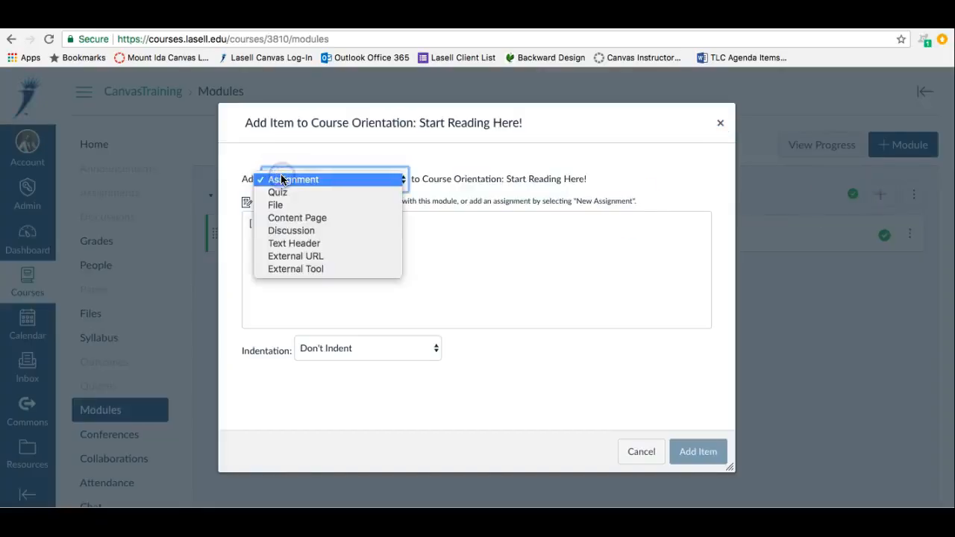
left_click(293, 228)
left_click(298, 227)
left_click(315, 347)
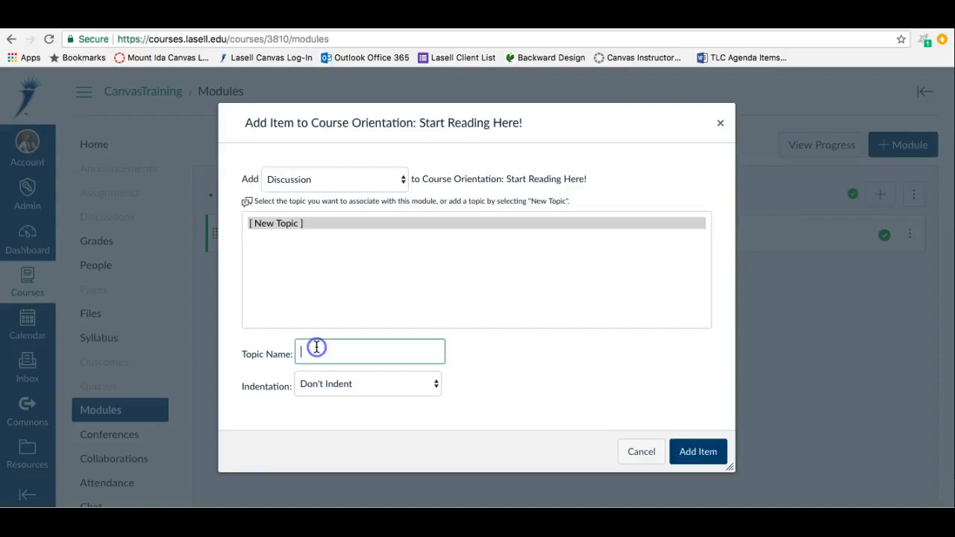
type("Q &A: Ask Questions Here")
left_click(705, 458)
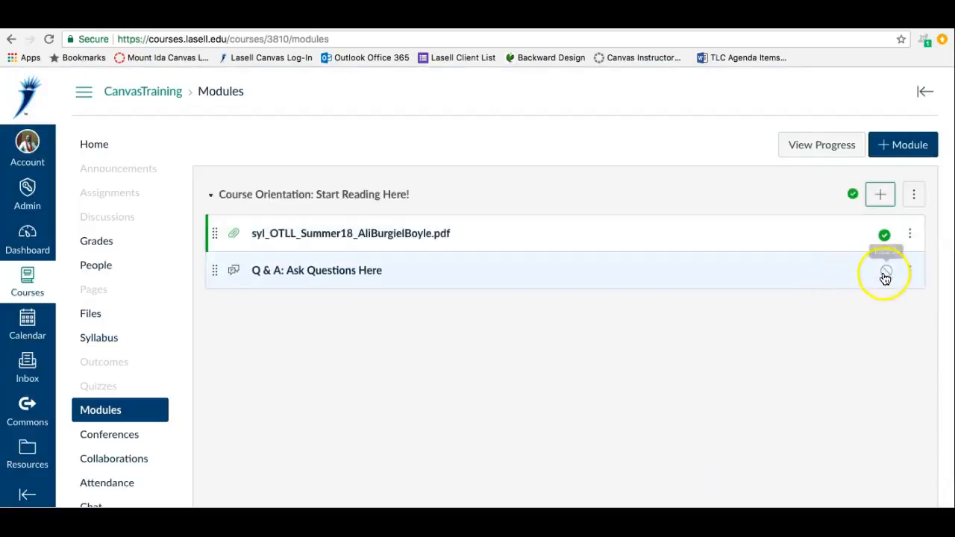
left_click(886, 273)
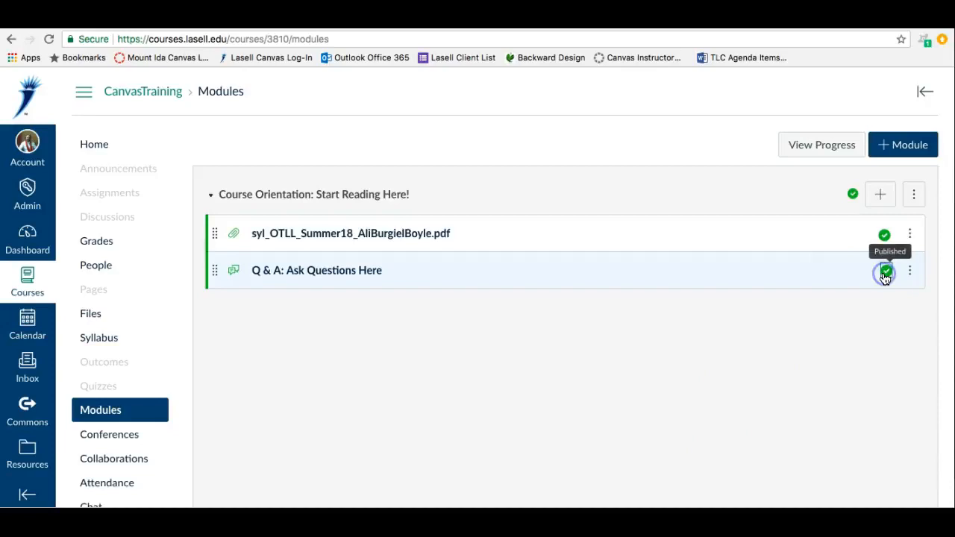
- Edit the Q & A discussion to contain the text "Give directions here." and save it
left_click(339, 272)
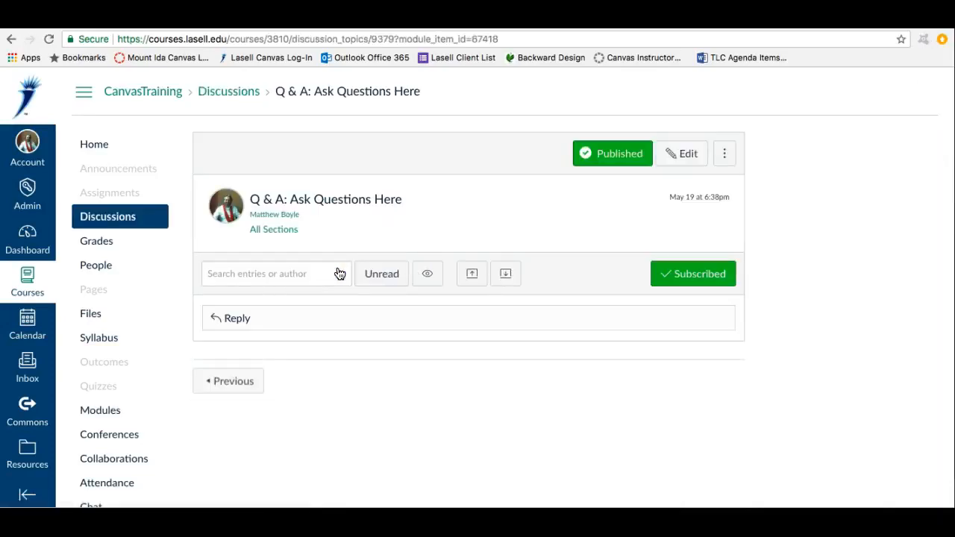
left_click(245, 315)
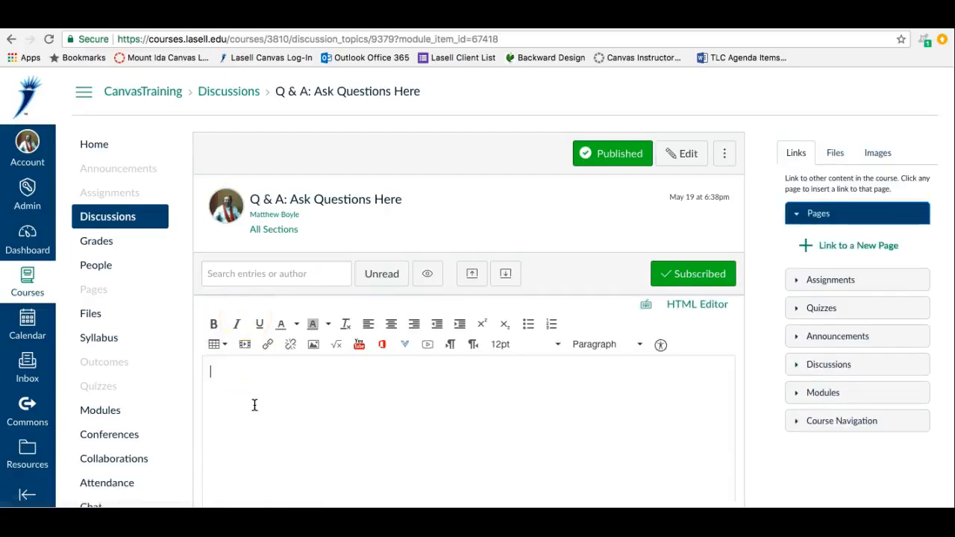
left_click(689, 157)
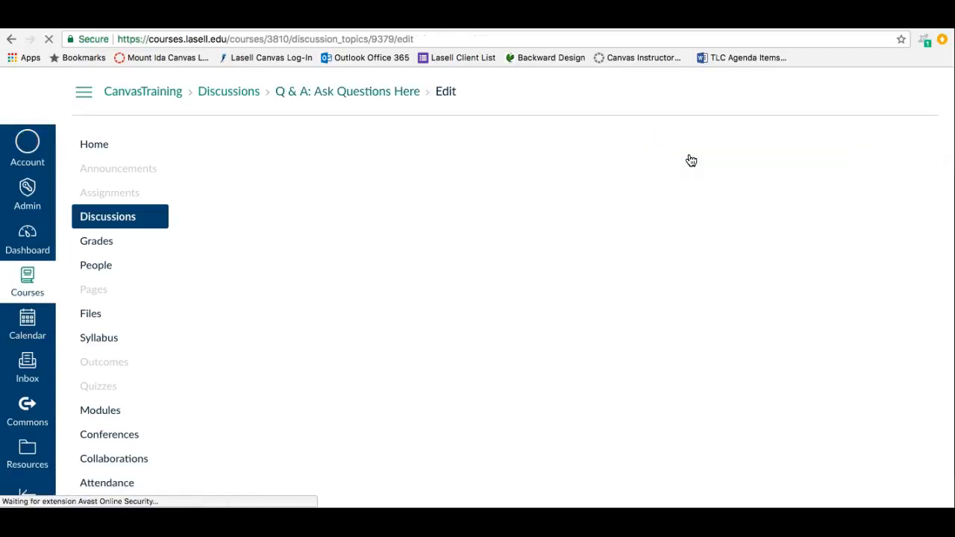
left_click(412, 319)
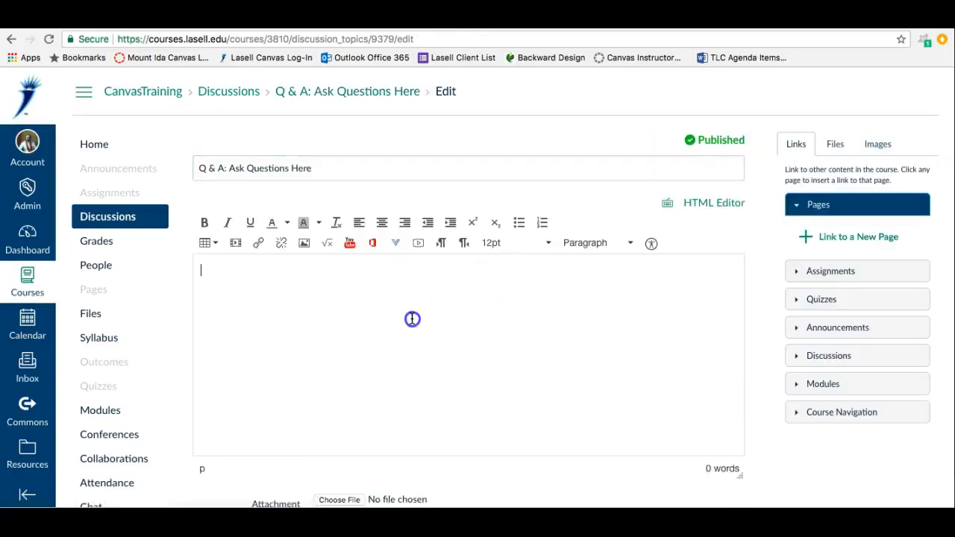
type("Give directions here.")
left_click(411, 319)
left_click(292, 268)
triple_click(293, 269)
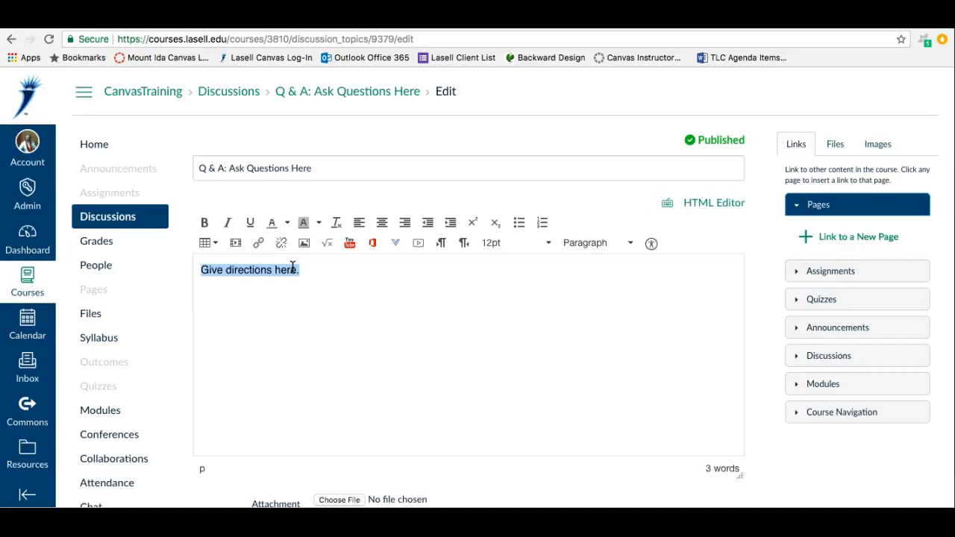
scroll(764, 304, "down", 5)
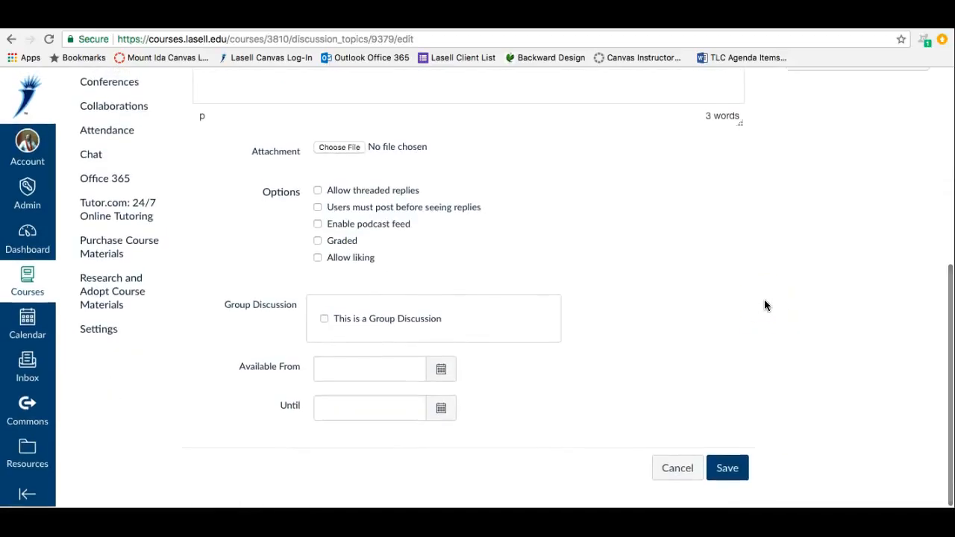
left_click(729, 468)
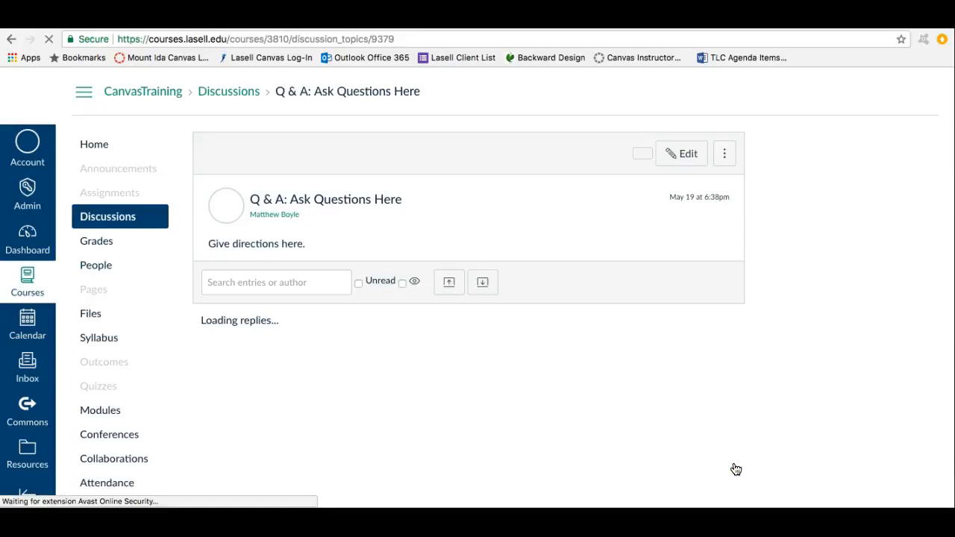
- Add the Chat Room external tool to the Course Orientation module and publish it
left_click(105, 418)
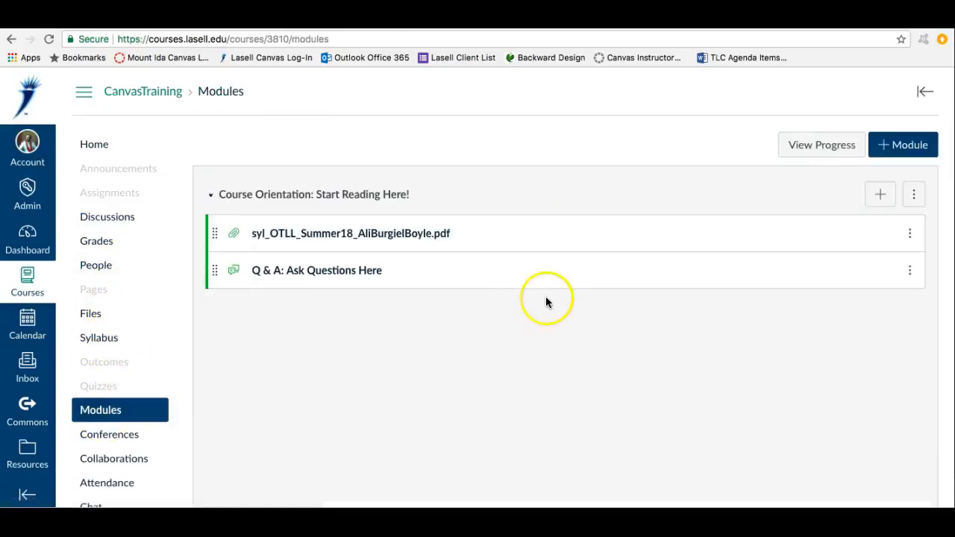
left_click(573, 361)
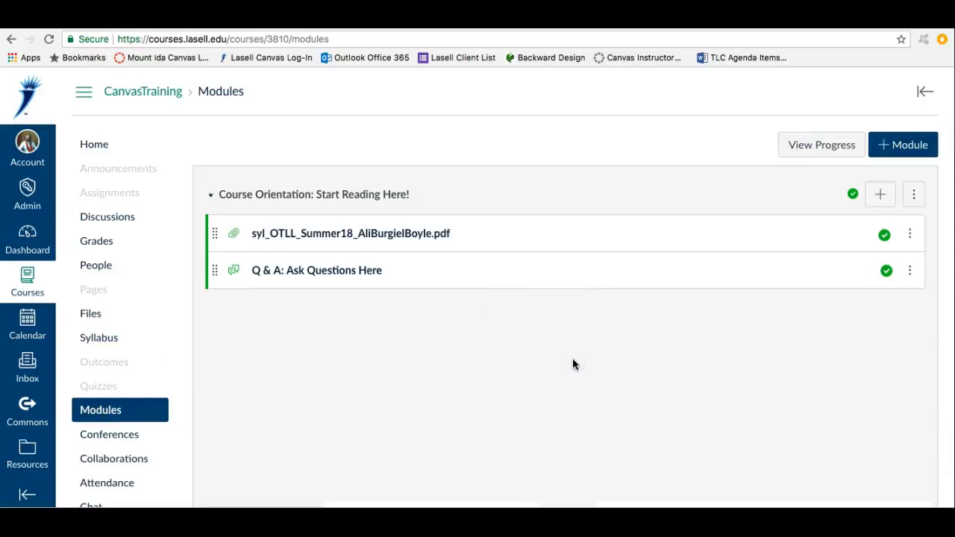
left_click(880, 195)
left_click(373, 180)
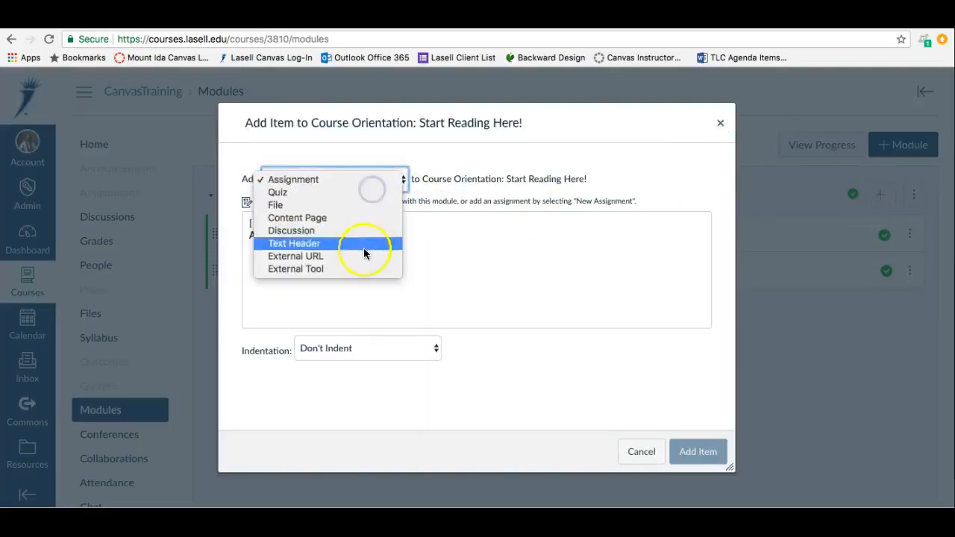
left_click(360, 269)
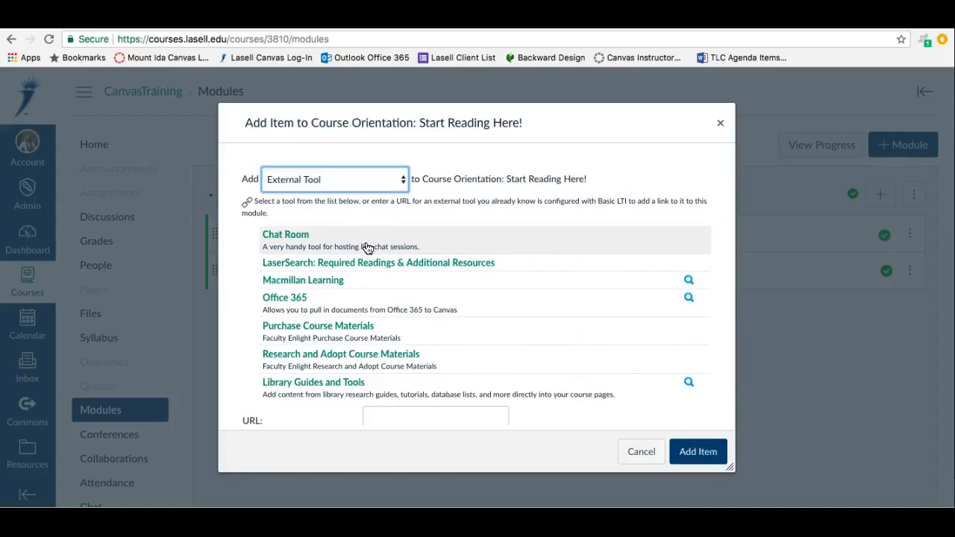
left_click(306, 237)
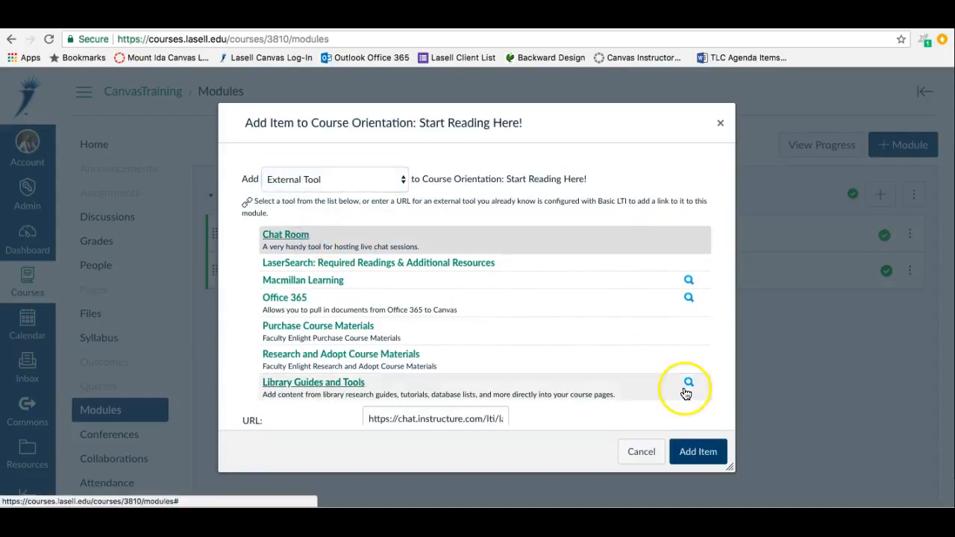
left_click(696, 452)
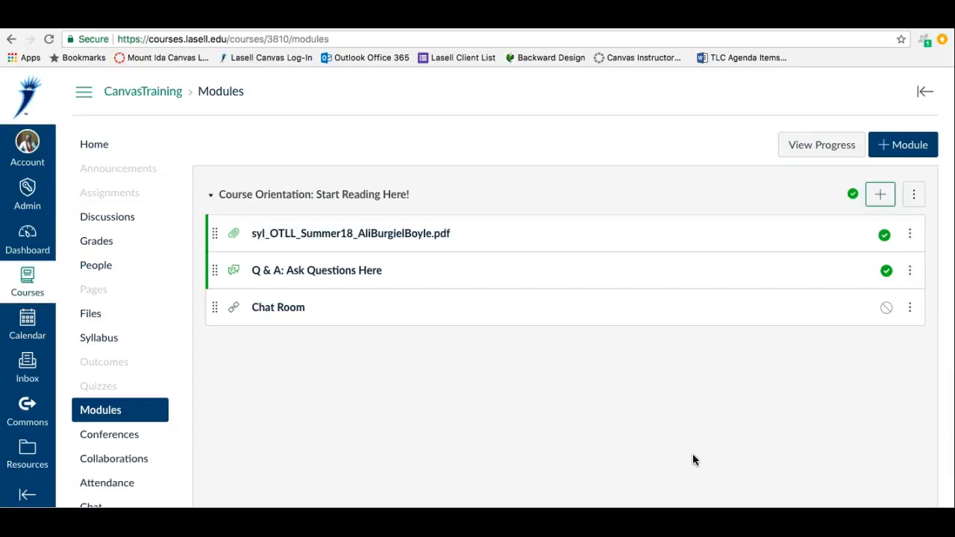
left_click(885, 307)
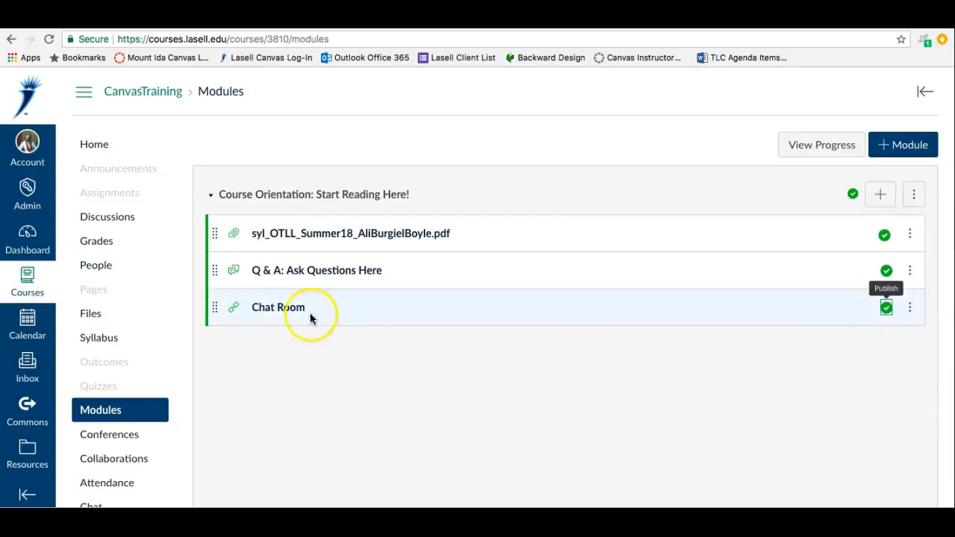
- Open the Chat Room from the module and send the instructor a message about having a question on "[course content]", ending with a wink emoji
left_click(289, 309)
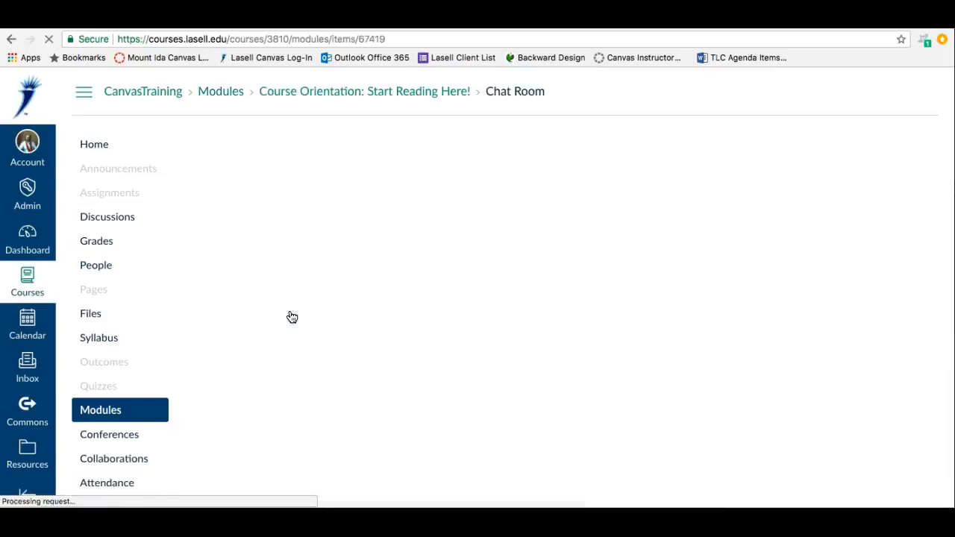
left_click(307, 418)
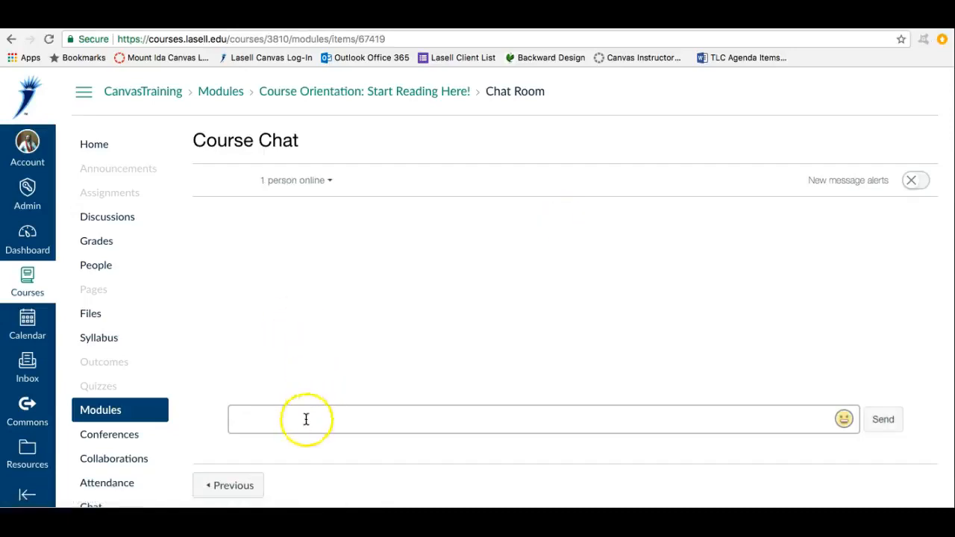
type("Hey Mr. Boyle, I have a ")
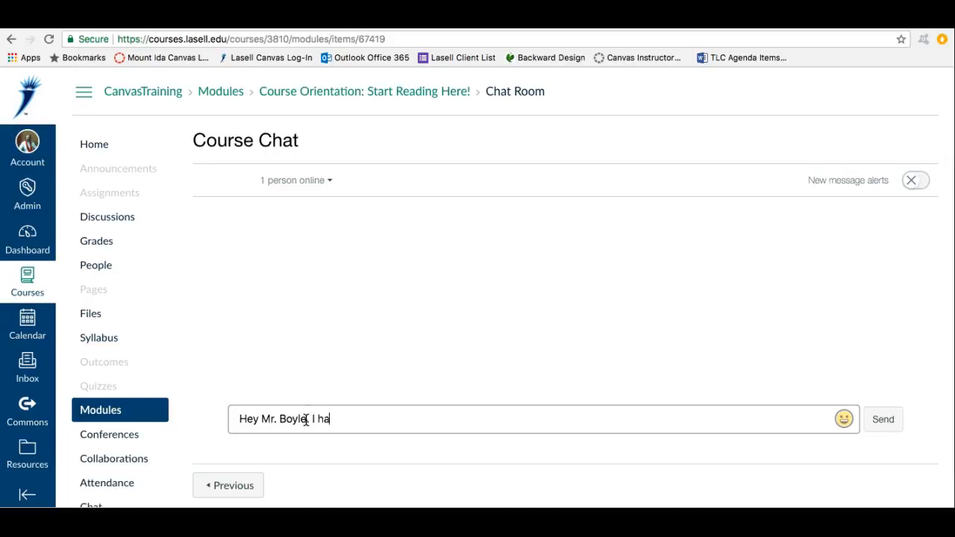
type("question about [course content")
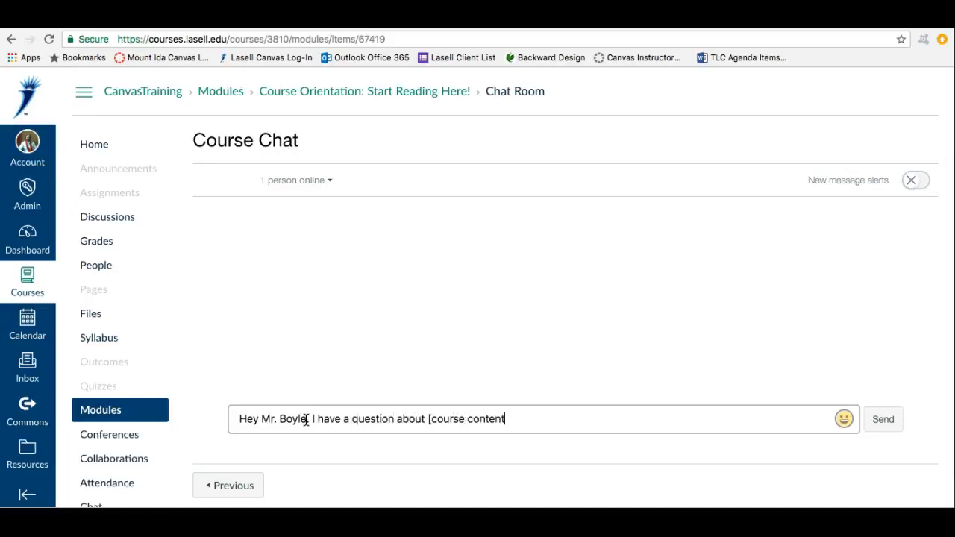
type("].")
left_click(843, 419)
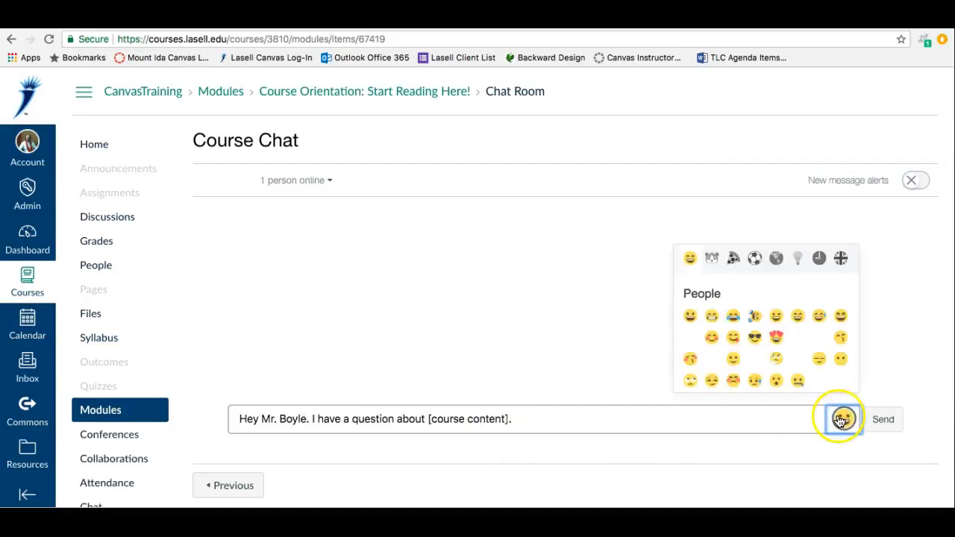
left_click(689, 337)
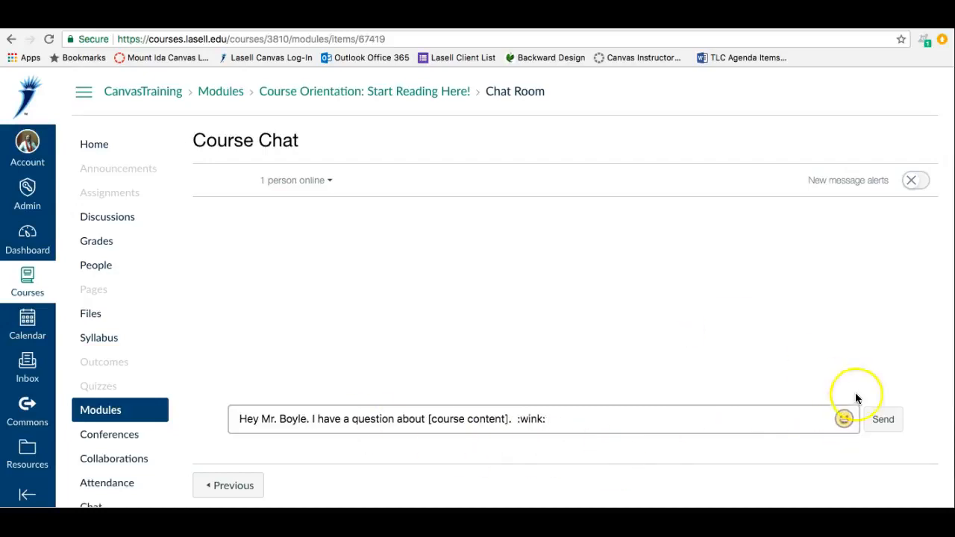
left_click(882, 420)
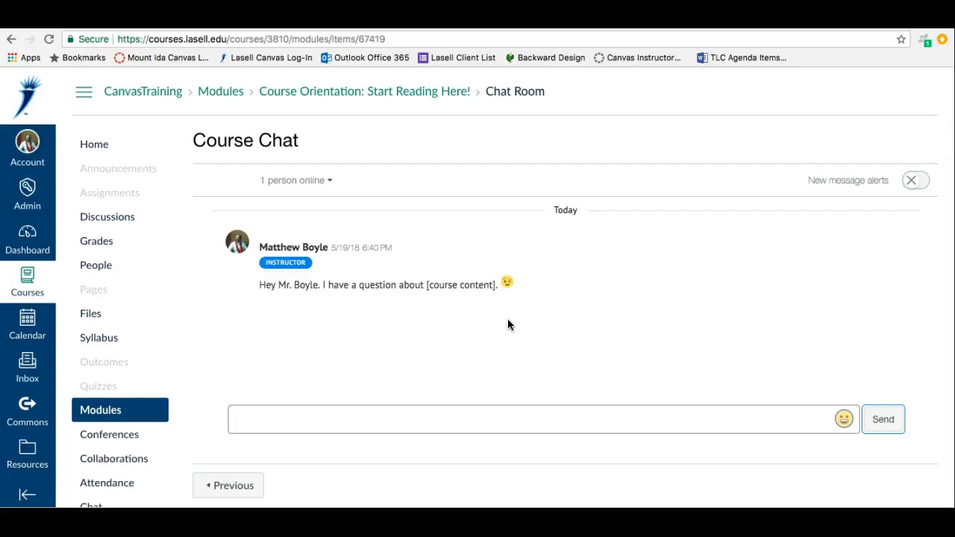
- Return from the Course Chat to the module list on the course home page
triple_click(256, 142)
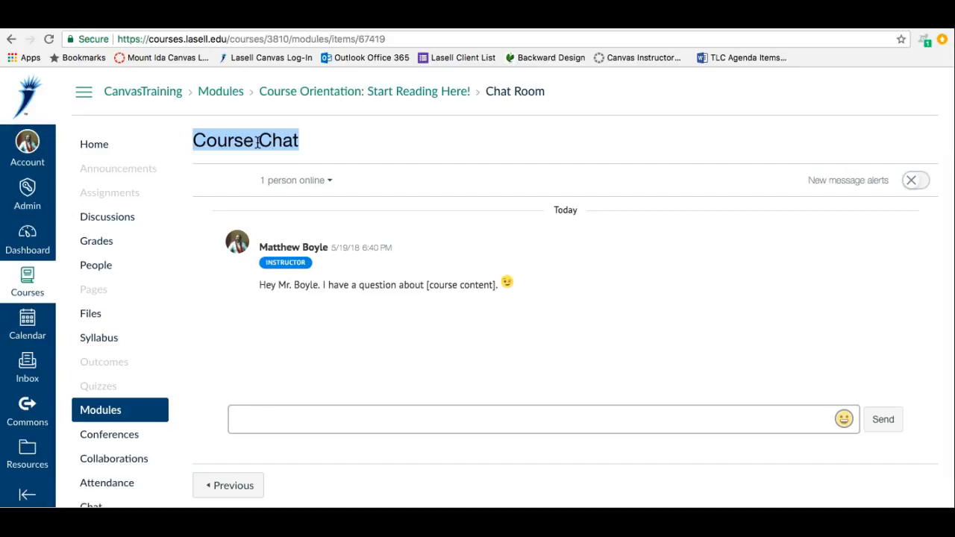
left_click(316, 413)
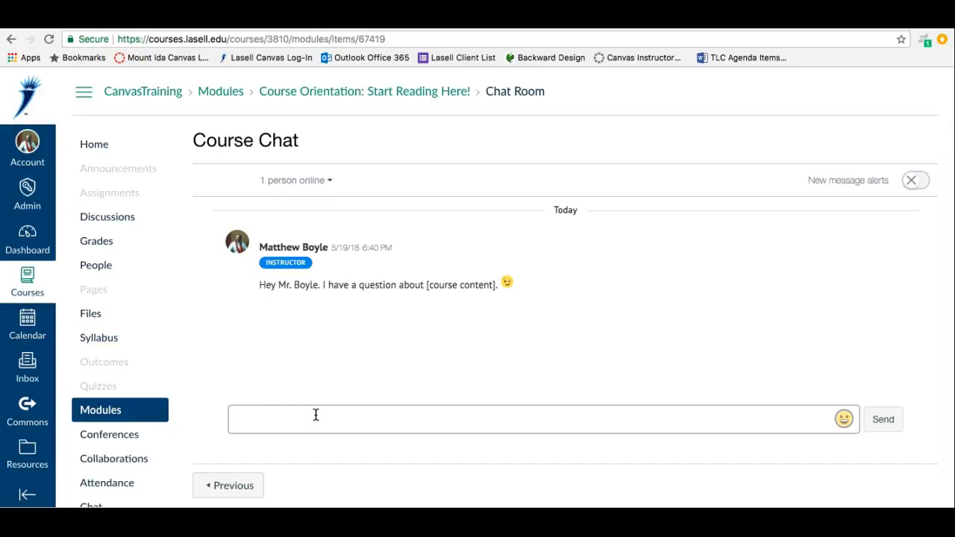
left_click(117, 145)
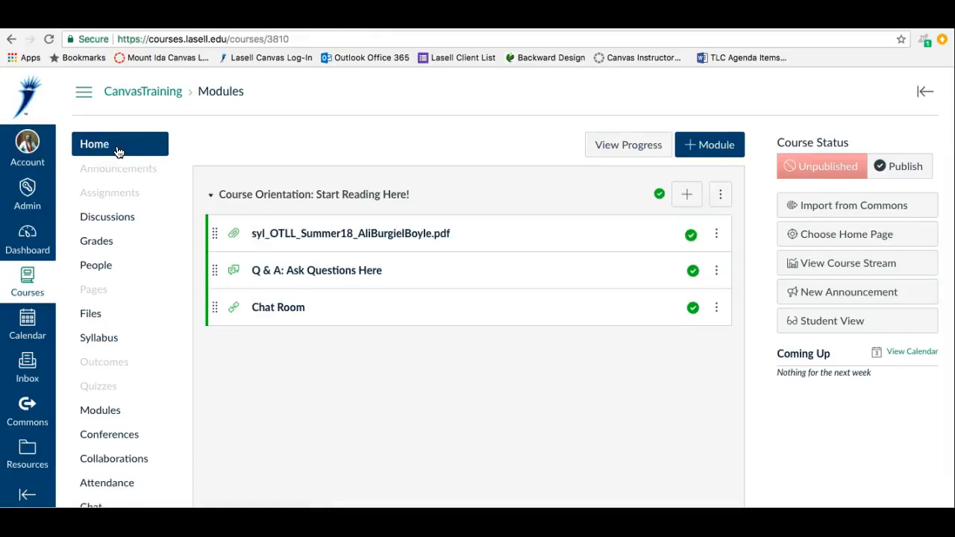
left_click(274, 316)
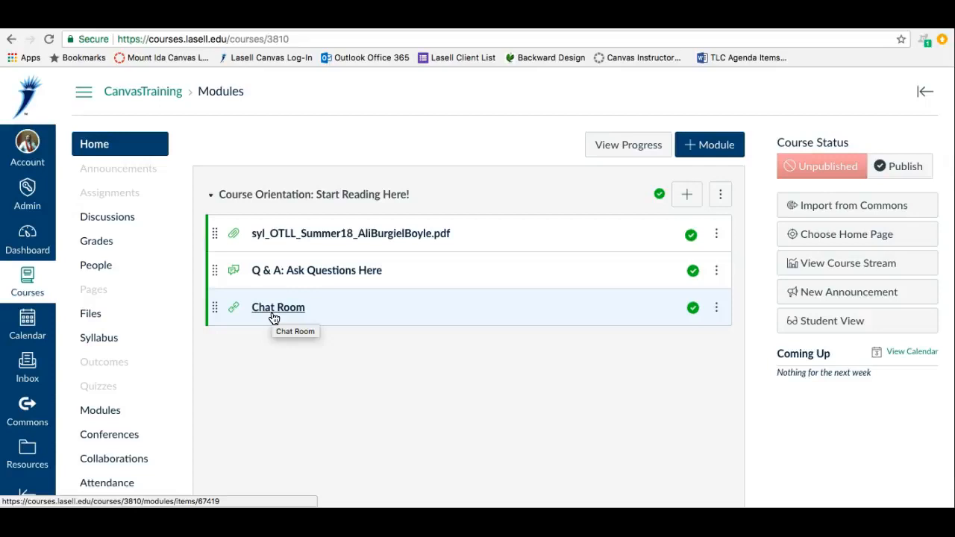
left_click(305, 377)
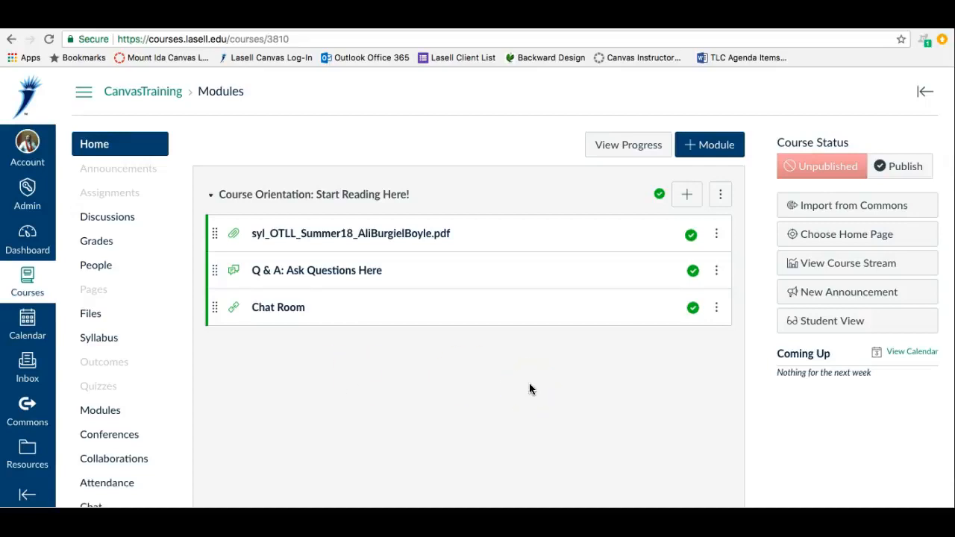
- Create a module named "M1: Introduction to Course" and publish it
left_click(718, 152)
left_click(449, 234)
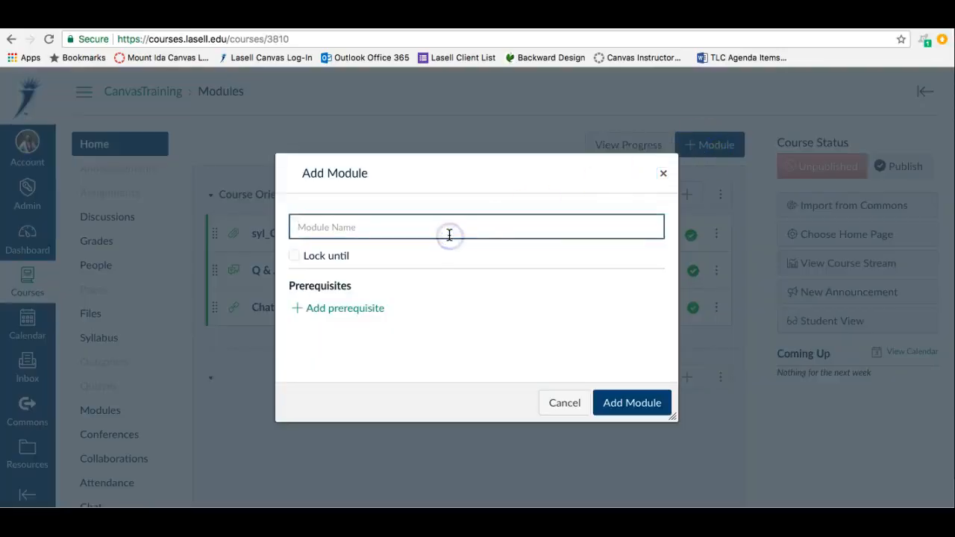
type("M1:")
left_click(424, 246)
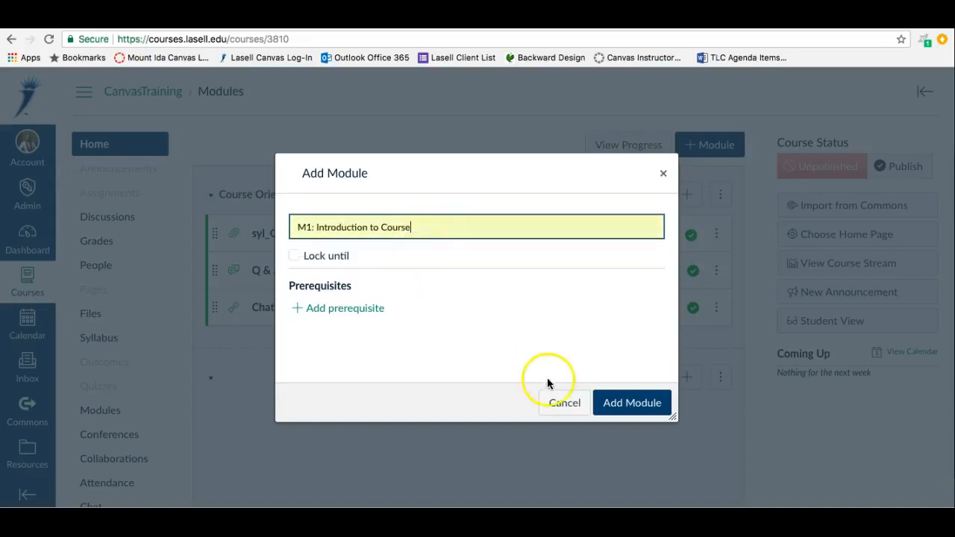
left_click(628, 401)
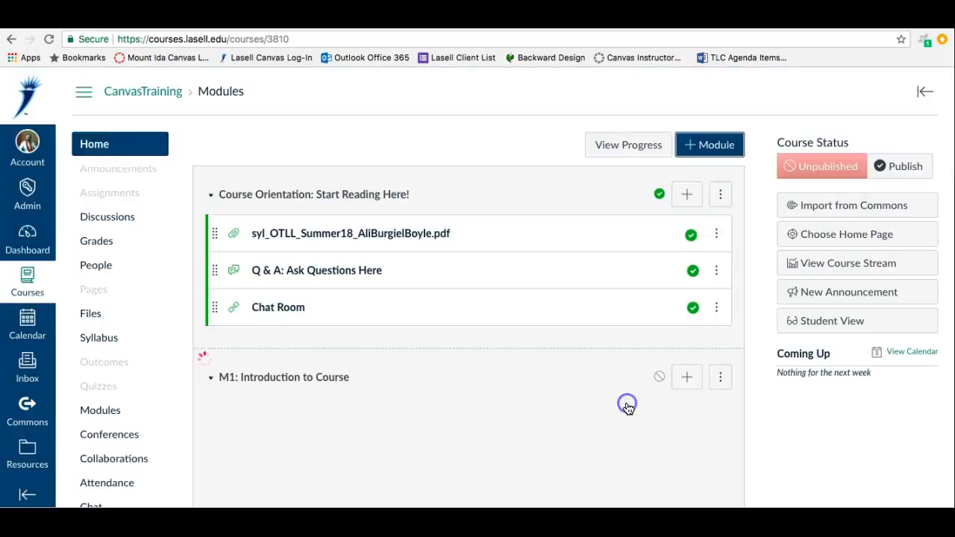
left_click(659, 379)
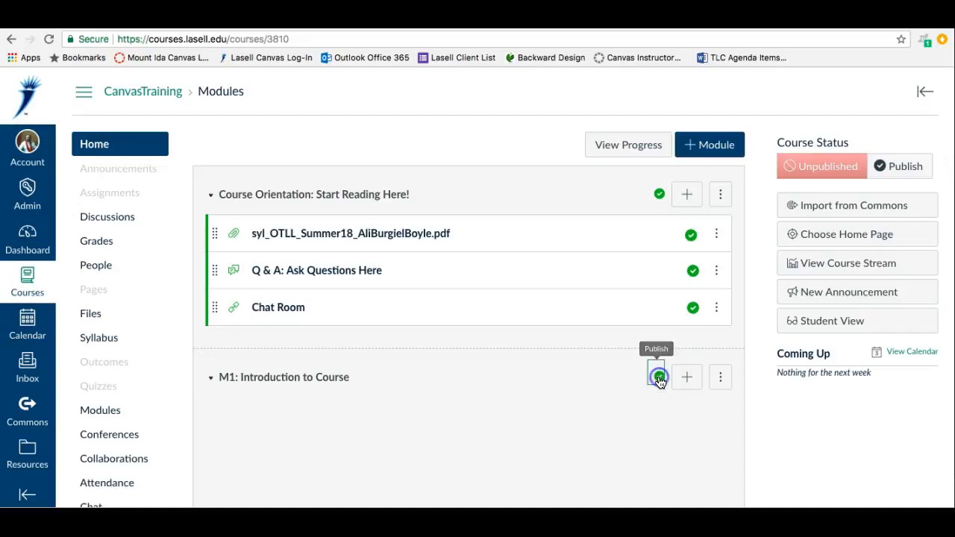
- Create a module named "M2: Introduction to Fiction" and publish it
left_click(715, 144)
left_click(412, 230)
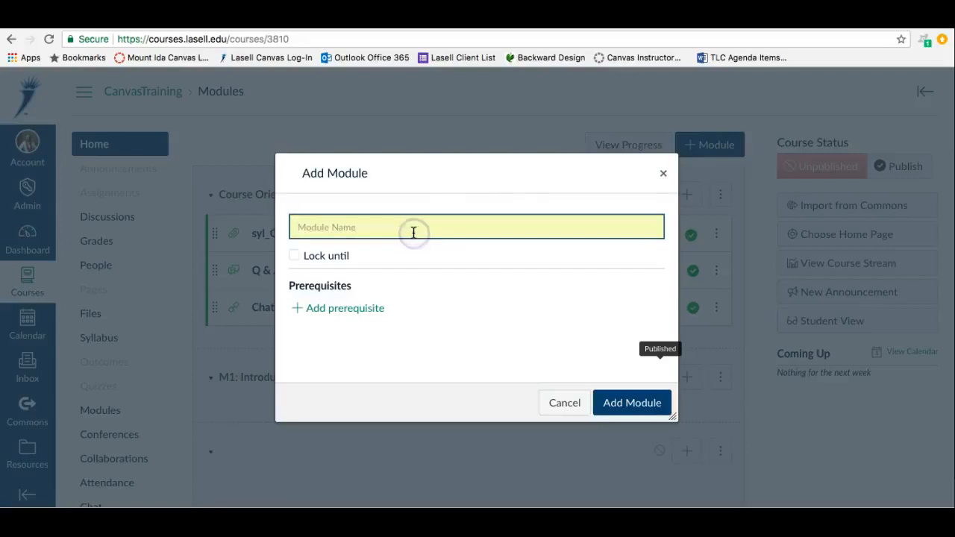
type("M2:")
left_click(369, 256)
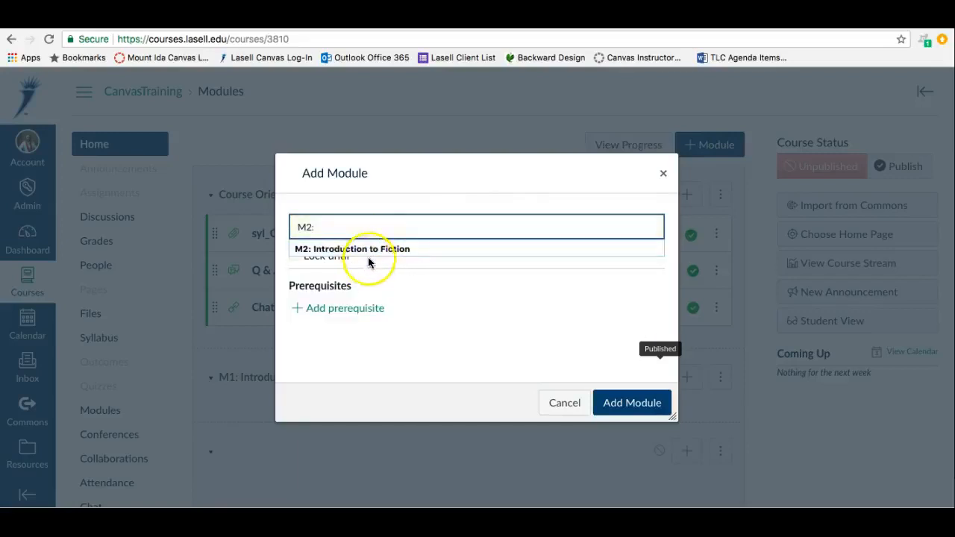
left_click(614, 401)
left_click(661, 447)
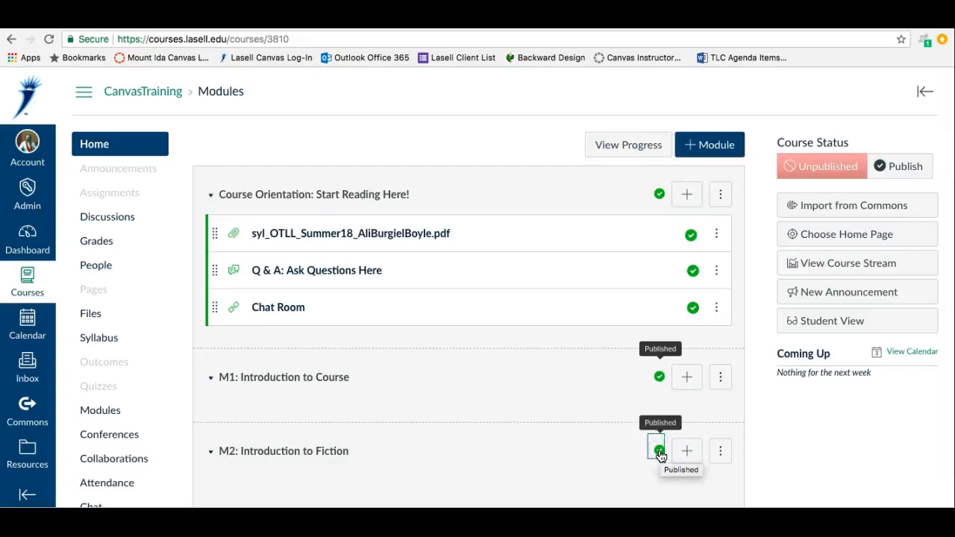
- Create a module named "M3: Analyzing Fiction" and publish it
left_click(700, 147)
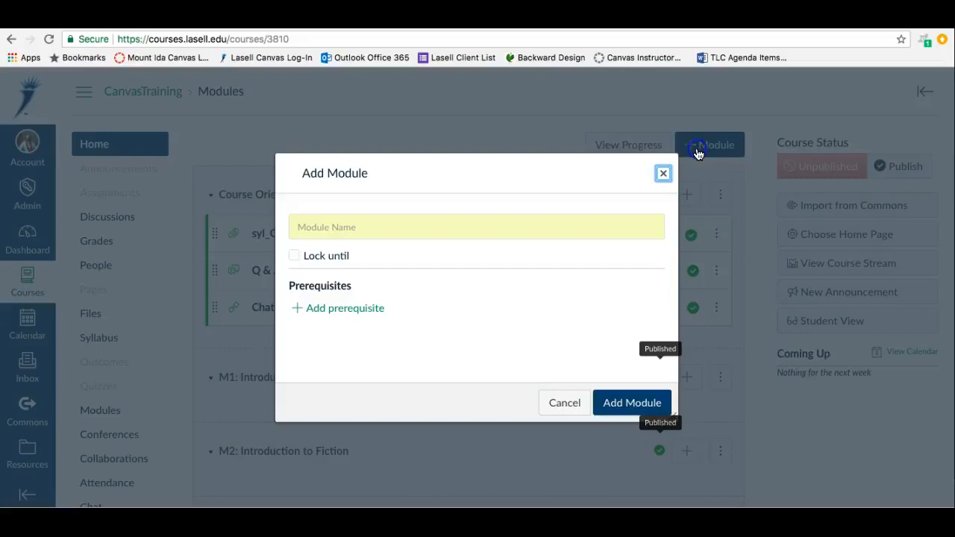
left_click(348, 222)
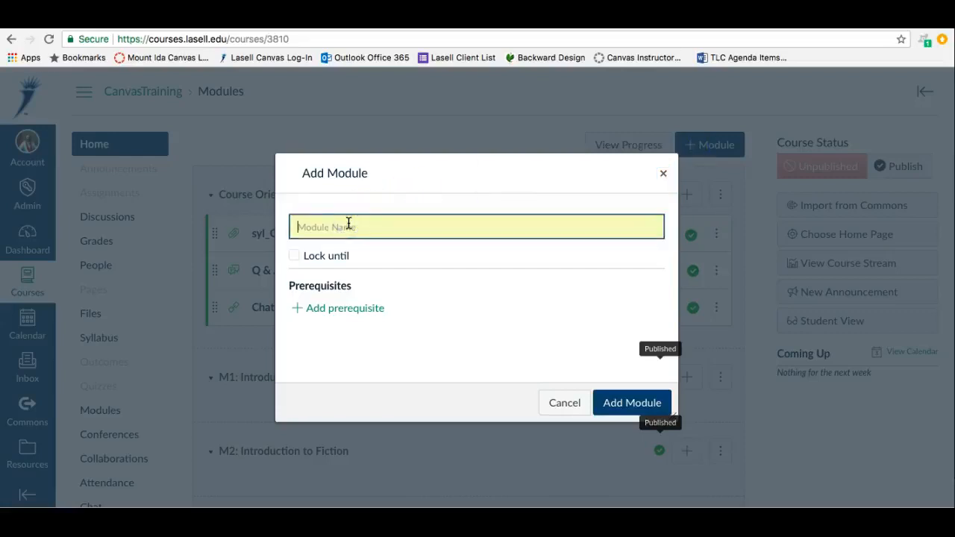
type("M3: Analyzing Fiction")
left_click(349, 248)
left_click(631, 403)
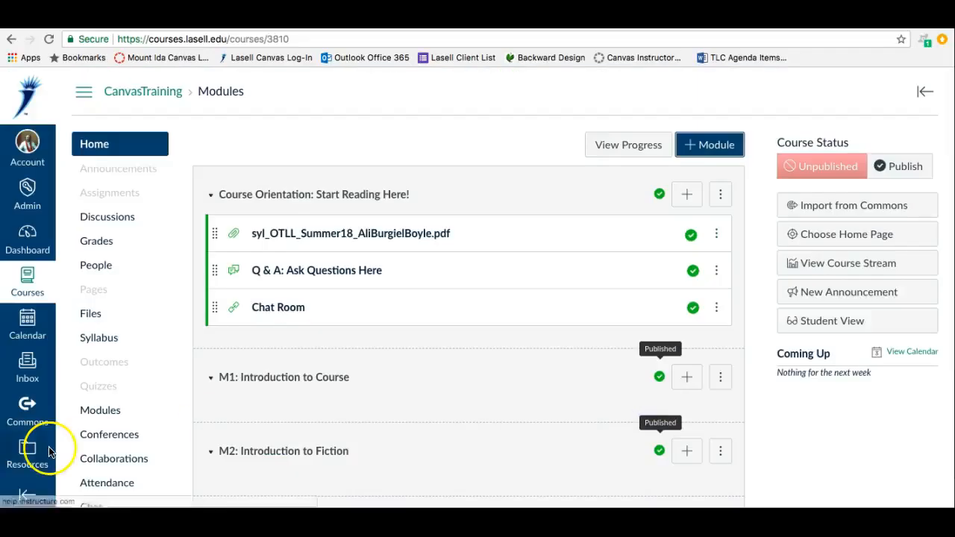
scroll(249, 448, "down", 3)
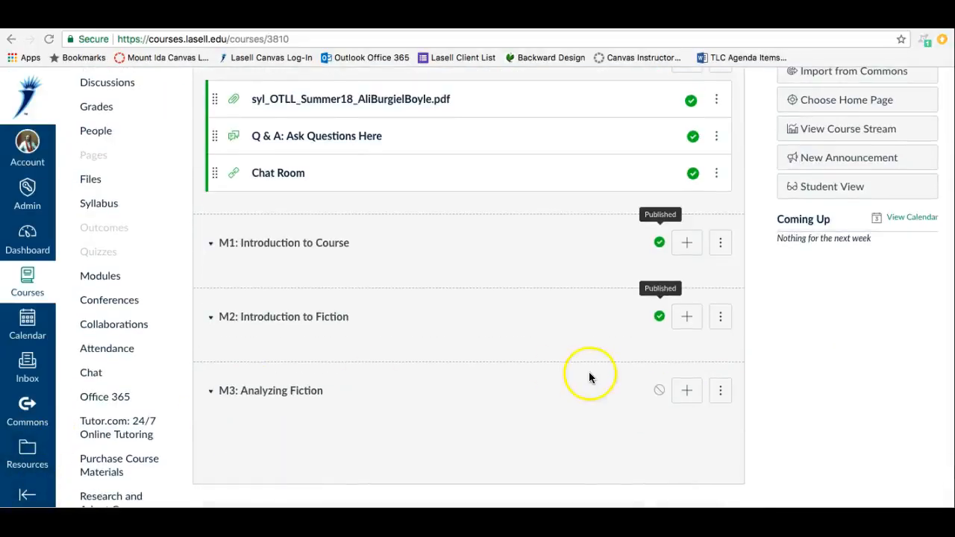
left_click(655, 388)
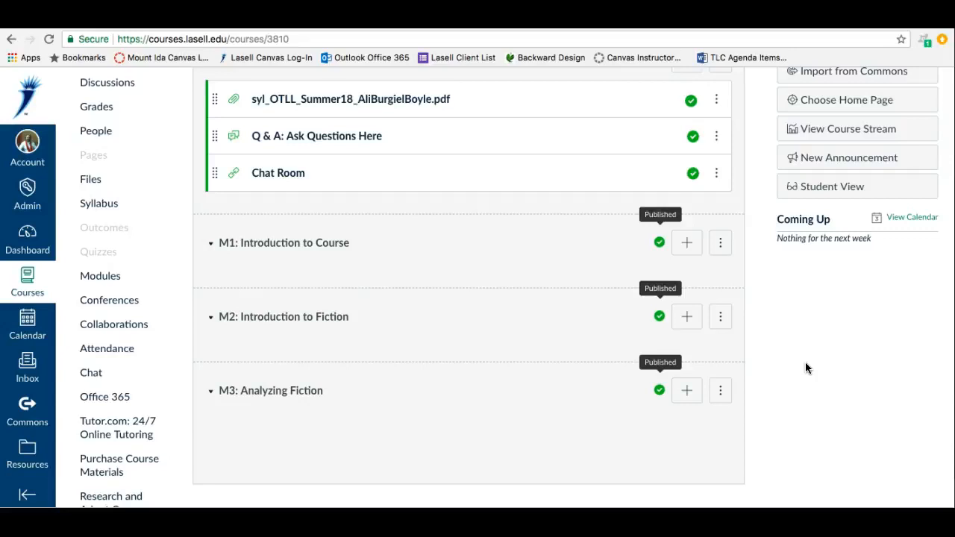
- Review the item types that can be added to the M1: Introduction to Course module without adding any
left_click(686, 242)
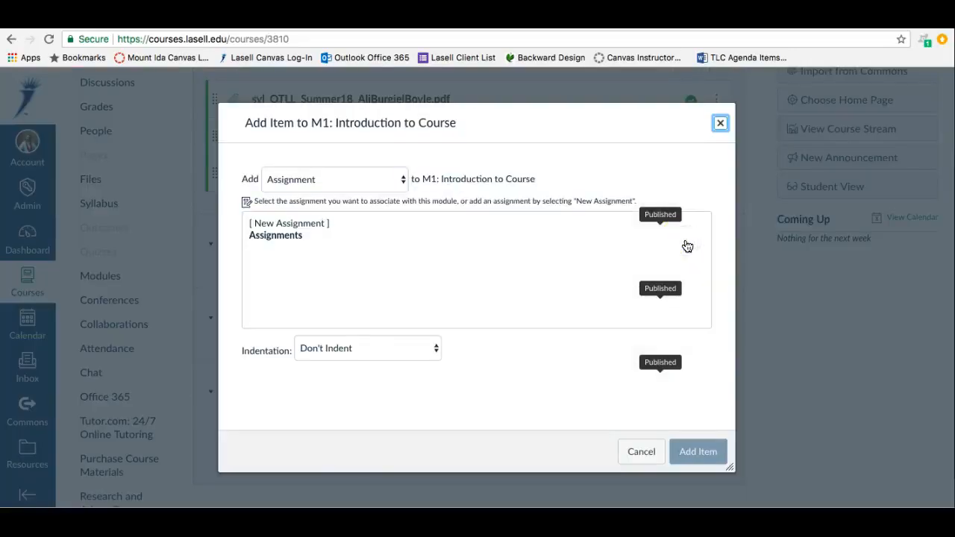
left_click(373, 180)
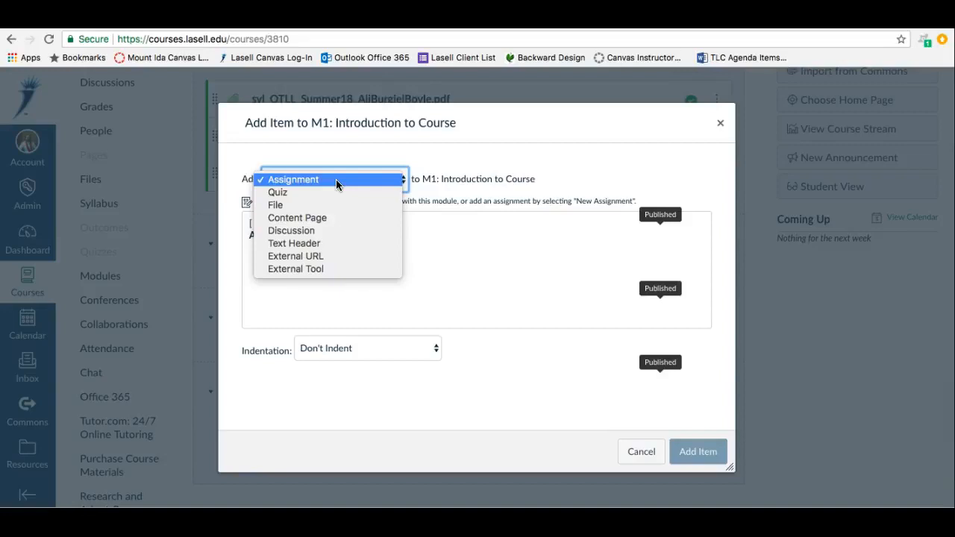
left_click(439, 318)
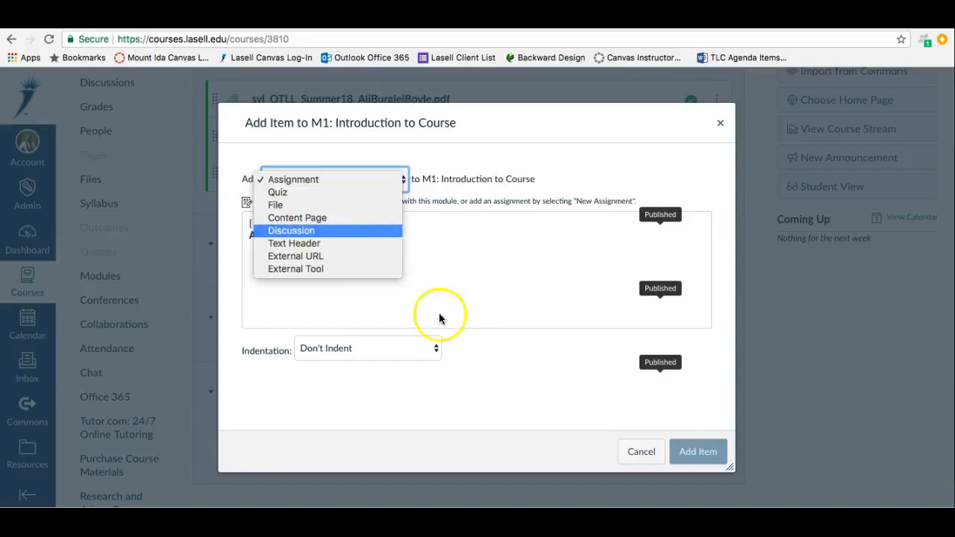
left_click(639, 452)
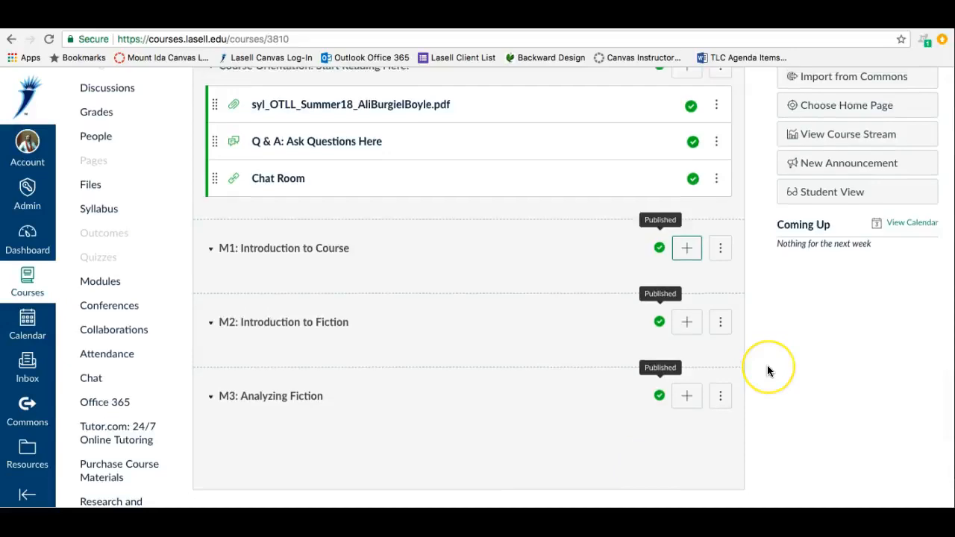
scroll(767, 365, "up", 2)
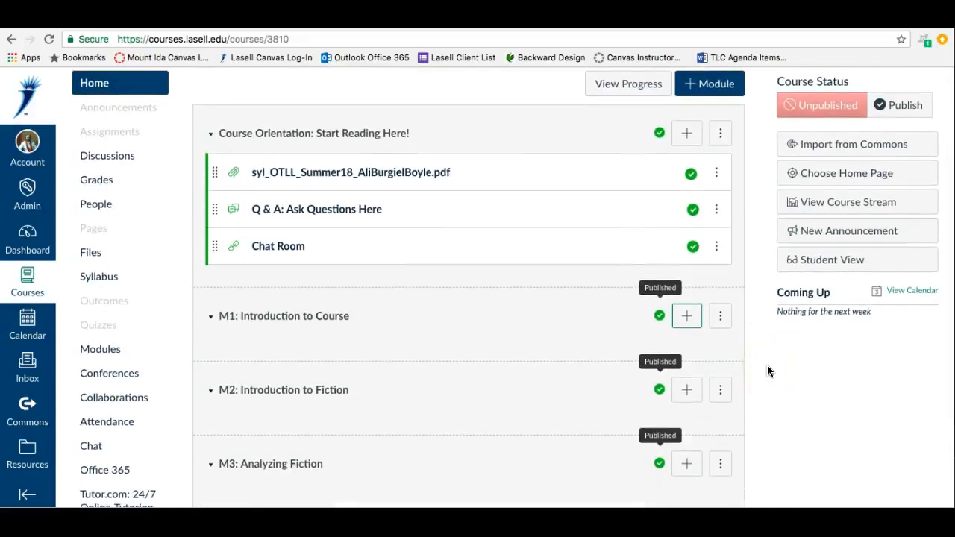